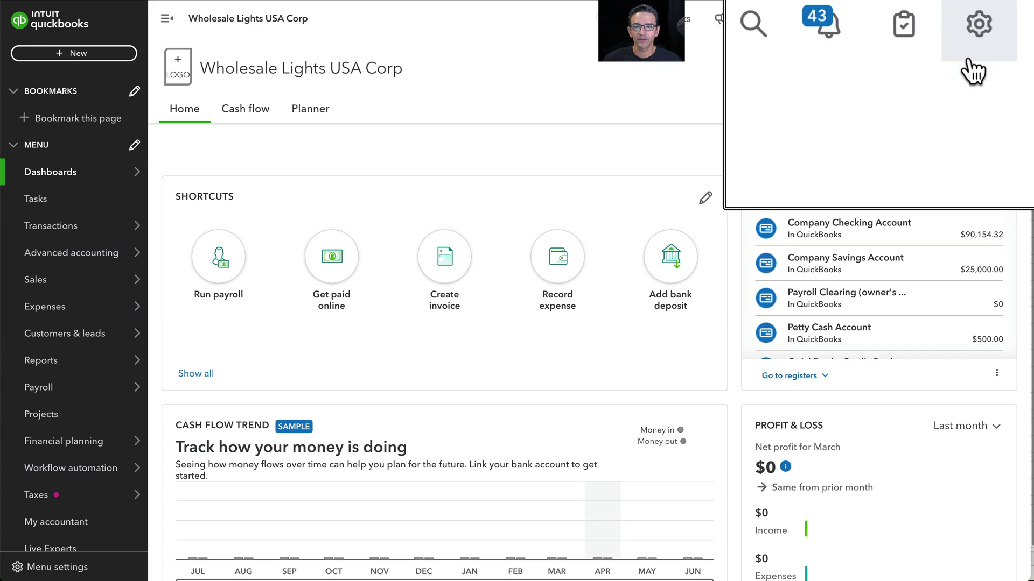
# Open the company settings menu to look through it, then close it
pyautogui.click(973, 18)
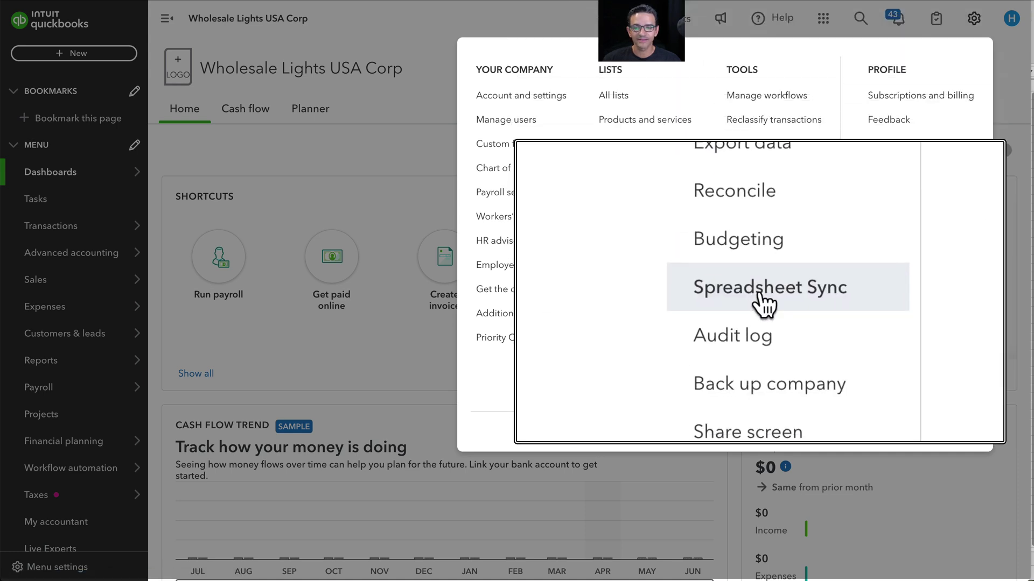
pyautogui.click(437, 122)
# Open the Invoice List report from the Who owes you section of Standard reports
pyautogui.moveTo(104, 358)
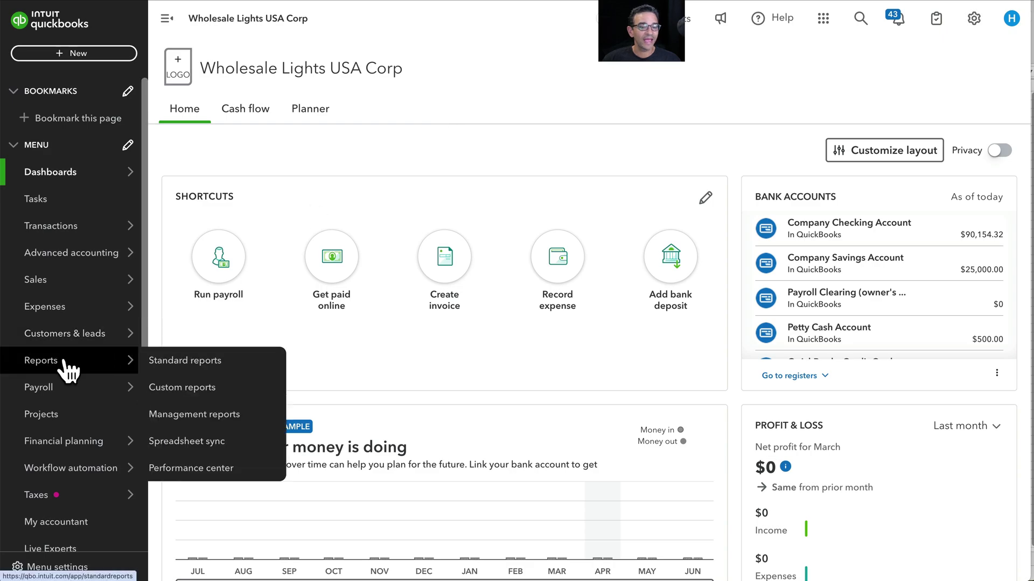
pyautogui.click(182, 362)
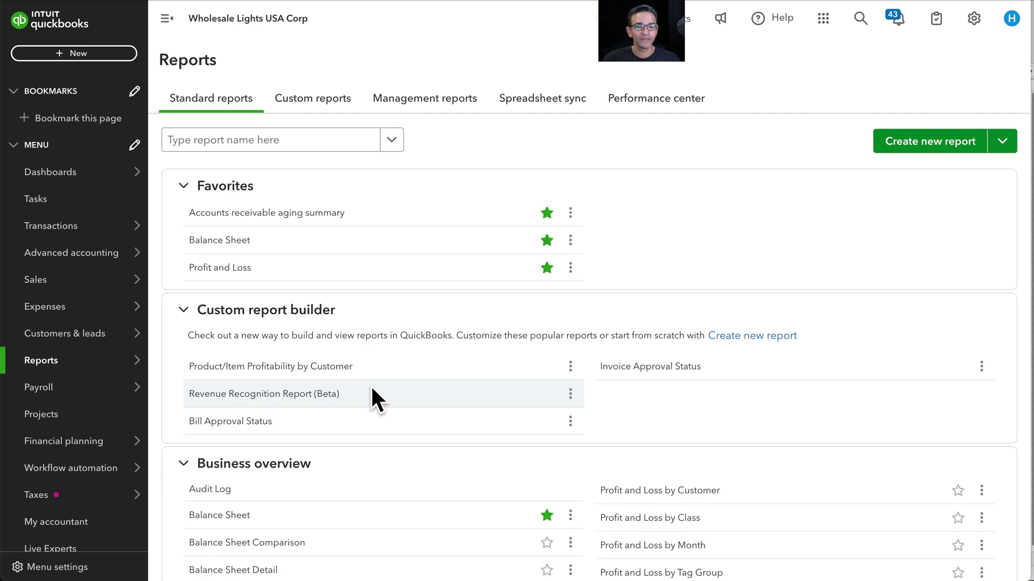
pyautogui.scroll(-10, 323, 420)
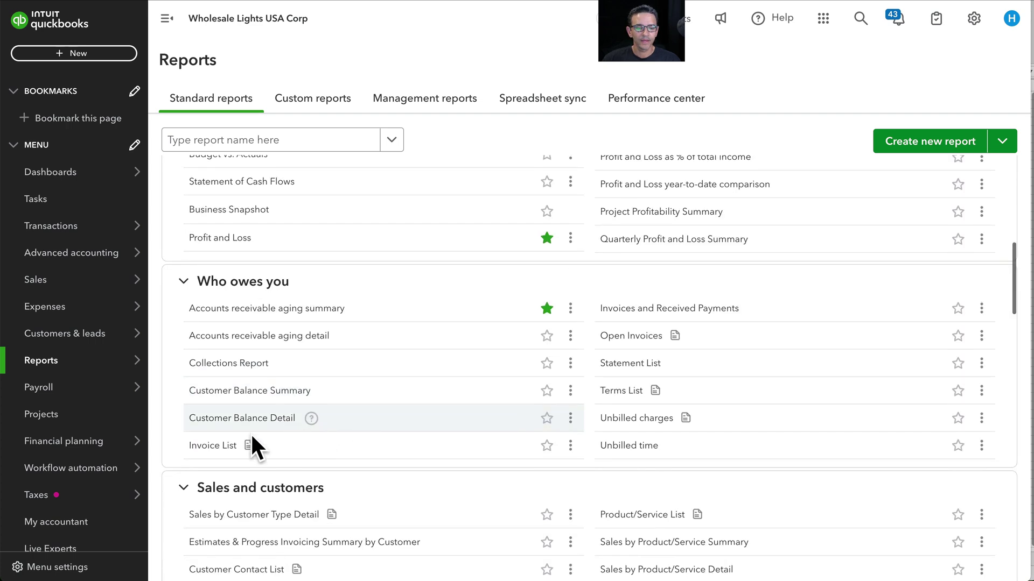
pyautogui.click(214, 445)
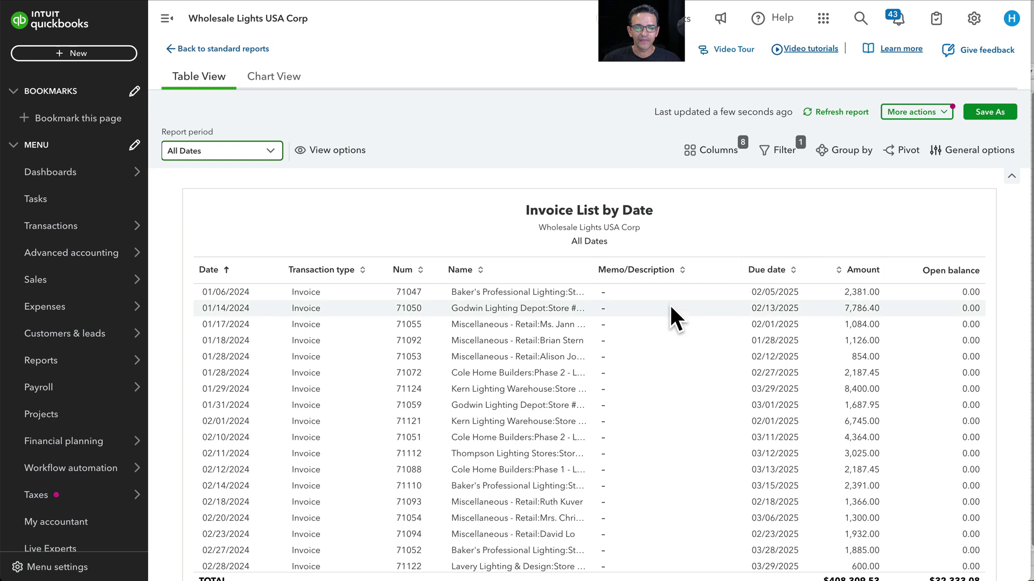
# Show the report's More actions, including Export to Excel and Run report and sync data in Excel
pyautogui.click(924, 114)
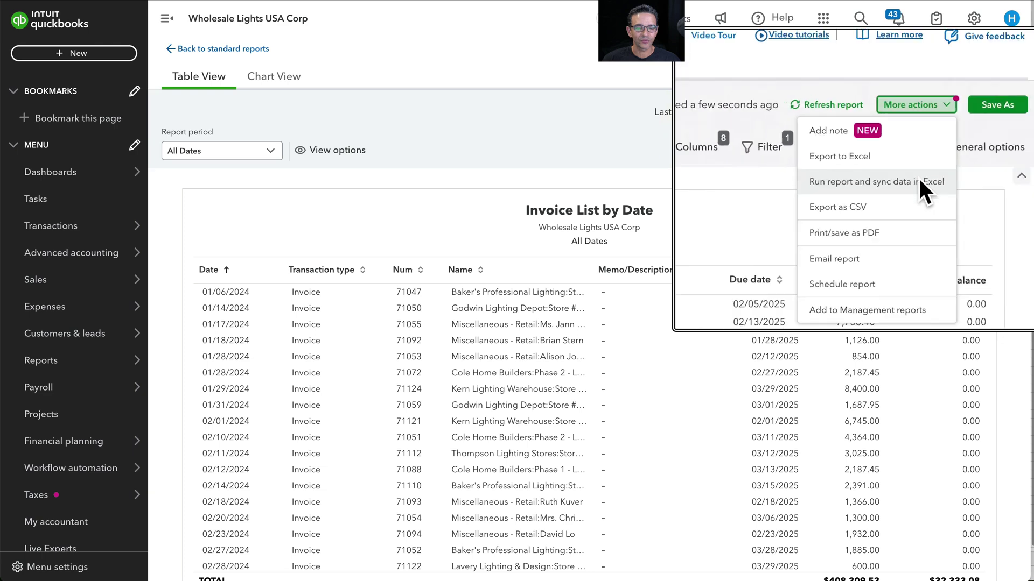
pyautogui.moveTo(46, 367)
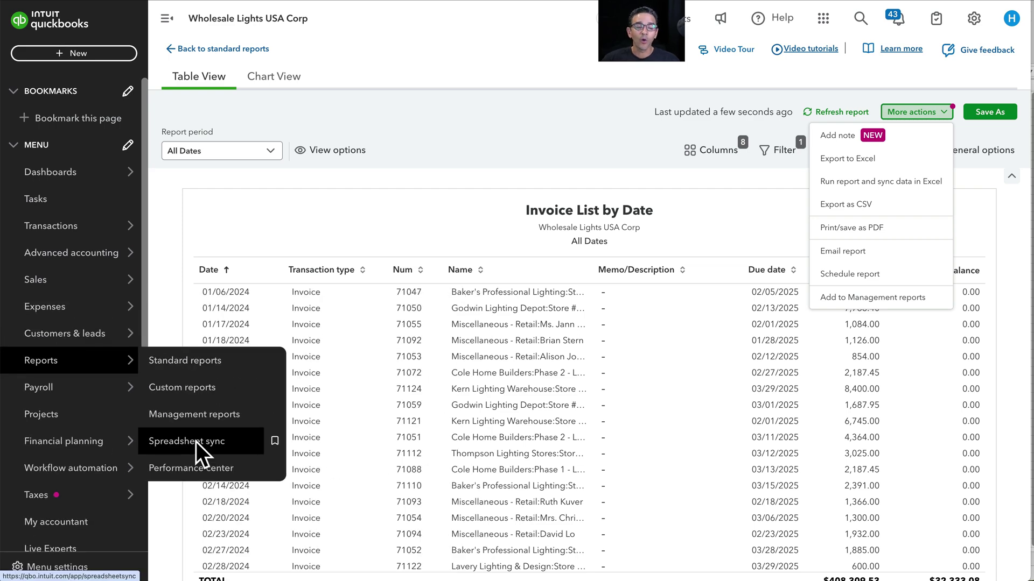
# Go to Reports > Spreadsheet sync and start Run report in Excel
pyautogui.click(195, 441)
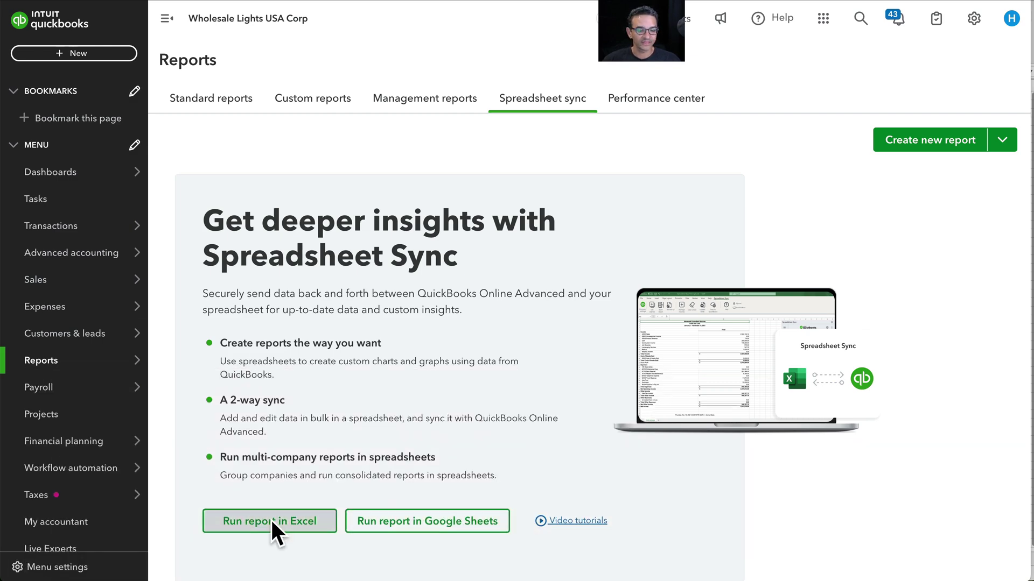
pyautogui.click(272, 522)
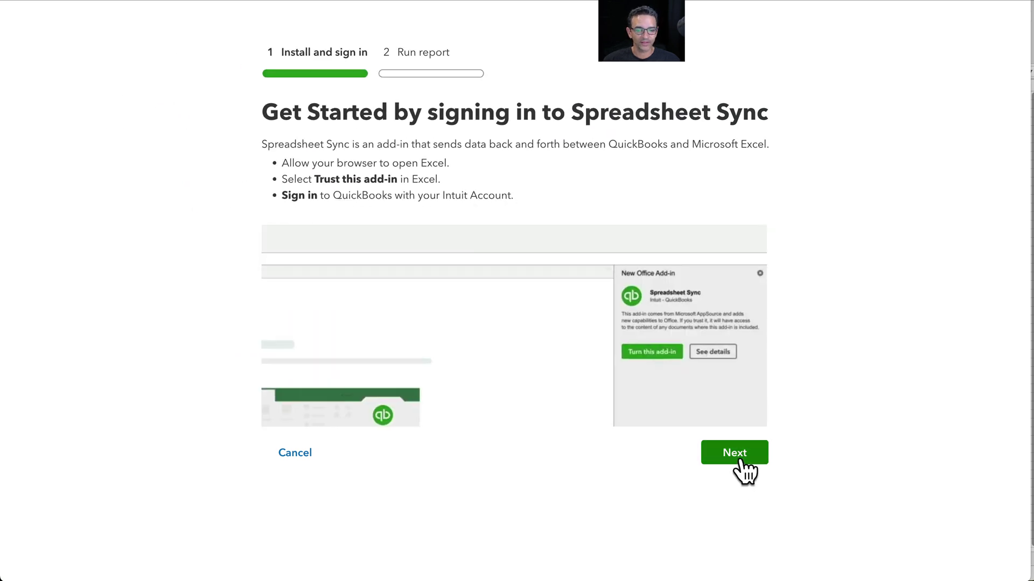
# Continue past the setup page and accept the Office Add-ins license to load Spreadsheet Sync
pyautogui.click(738, 455)
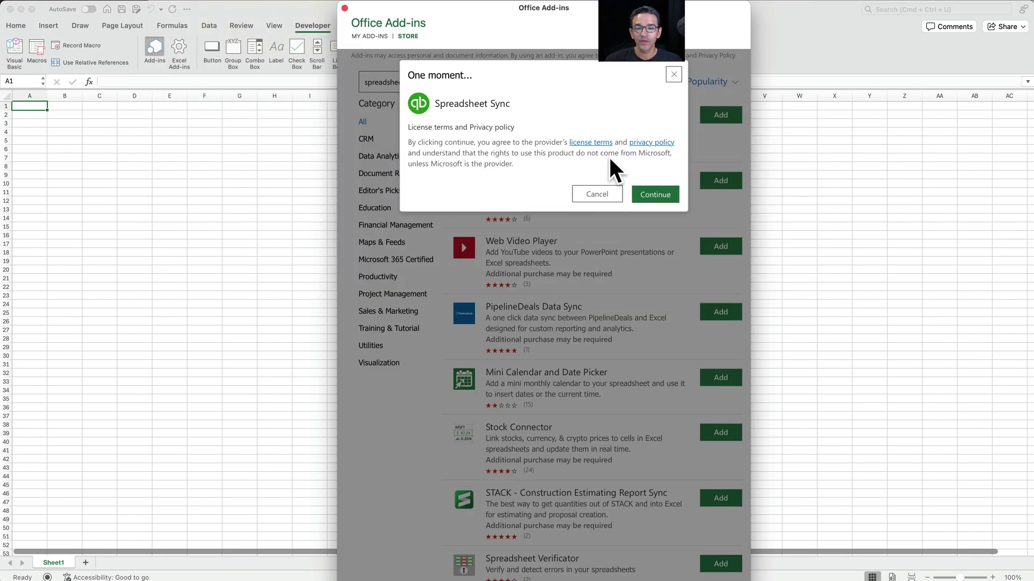
pyautogui.click(662, 199)
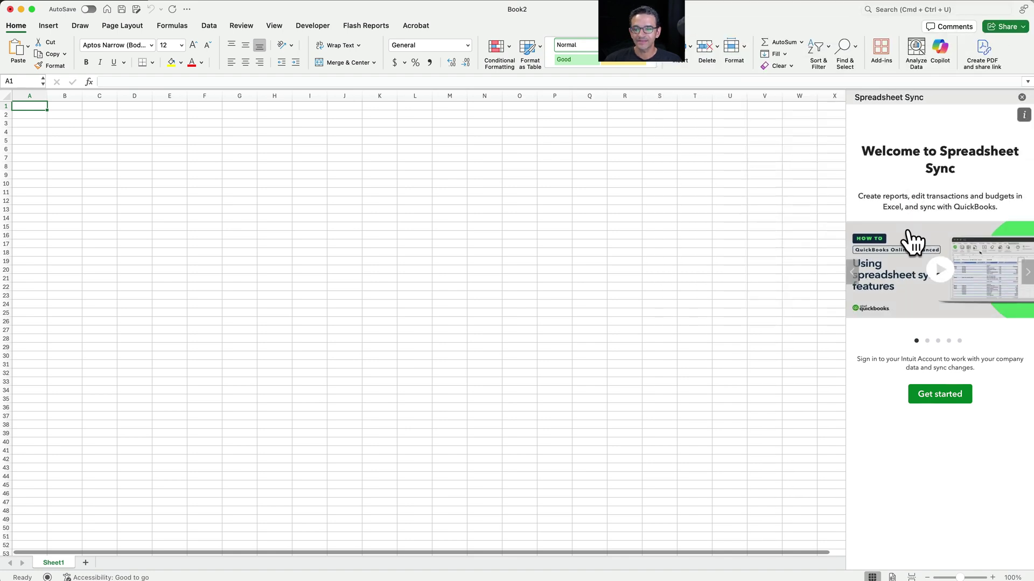
# Sign in to Spreadsheet Sync with the emailed verification code and choose the account
pyautogui.click(940, 398)
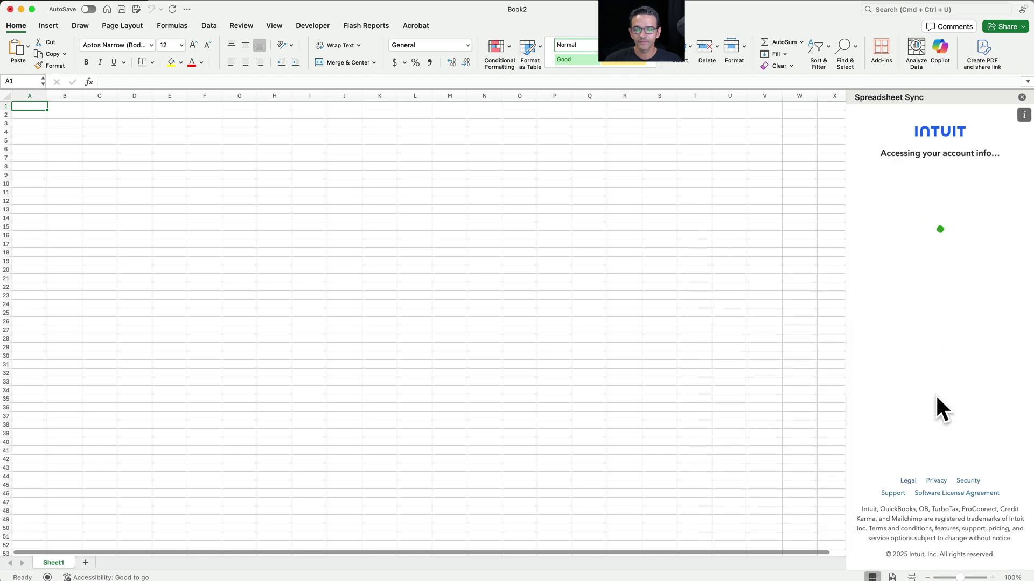
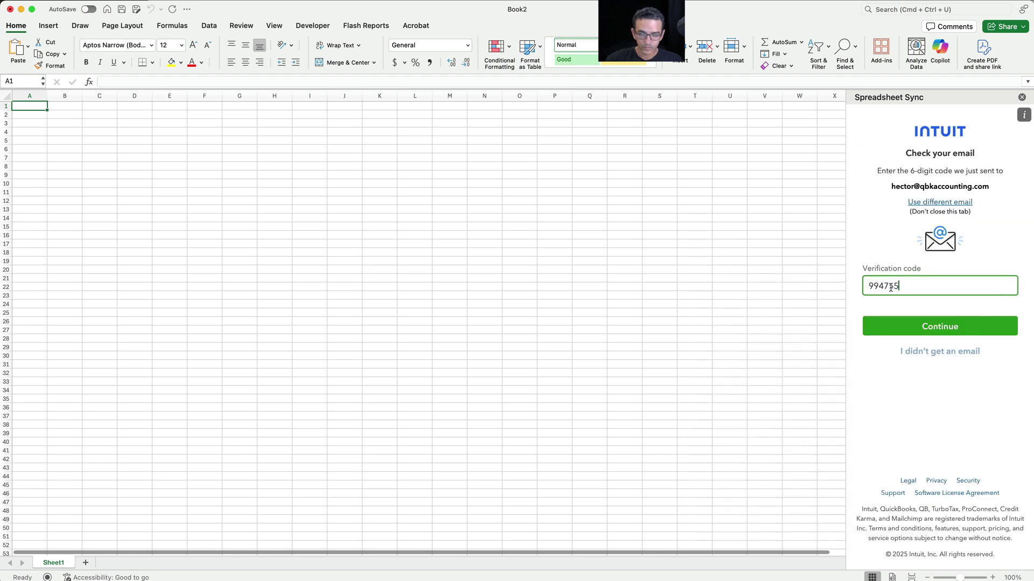
pyautogui.click(939, 322)
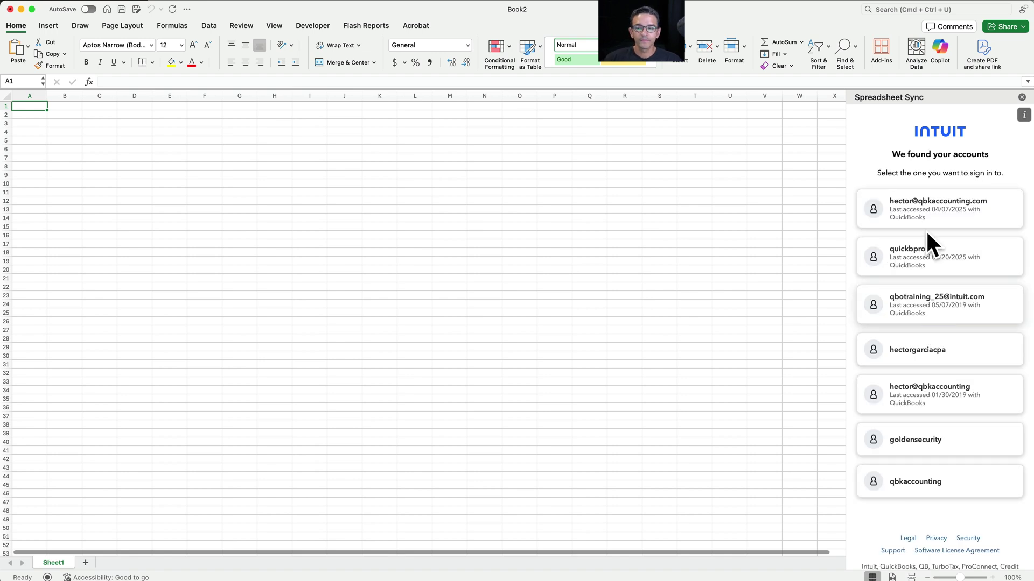
pyautogui.click(921, 214)
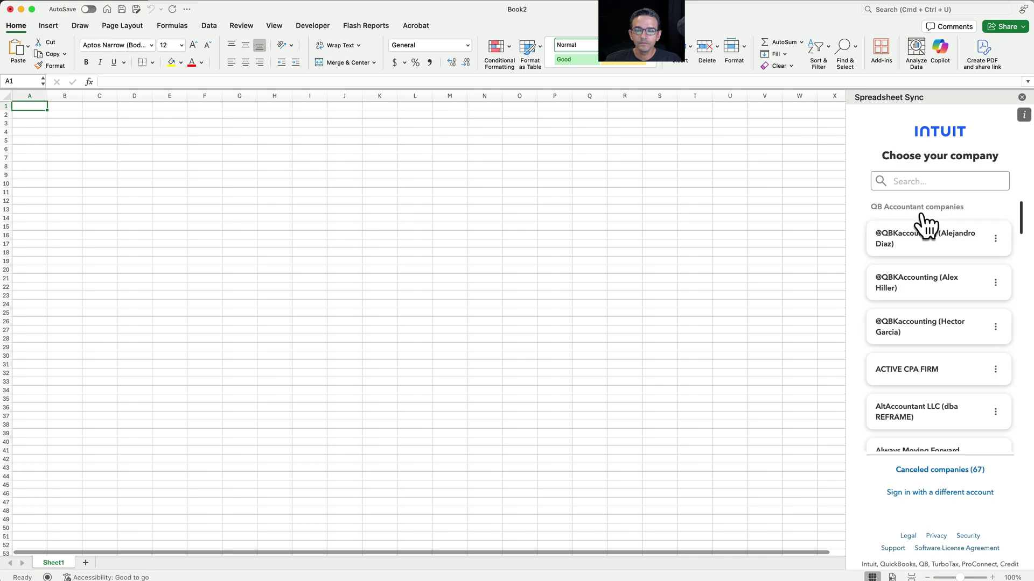
# Search the companies for 'who' and connect to Wholesale Lights USA Corp
pyautogui.click(907, 178)
pyautogui.write('who')
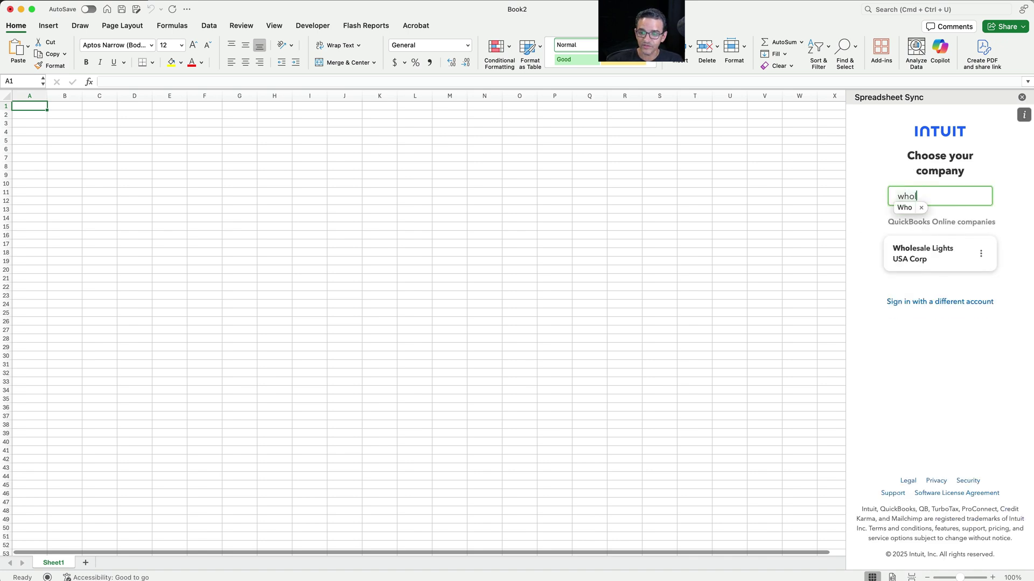
pyautogui.click(918, 253)
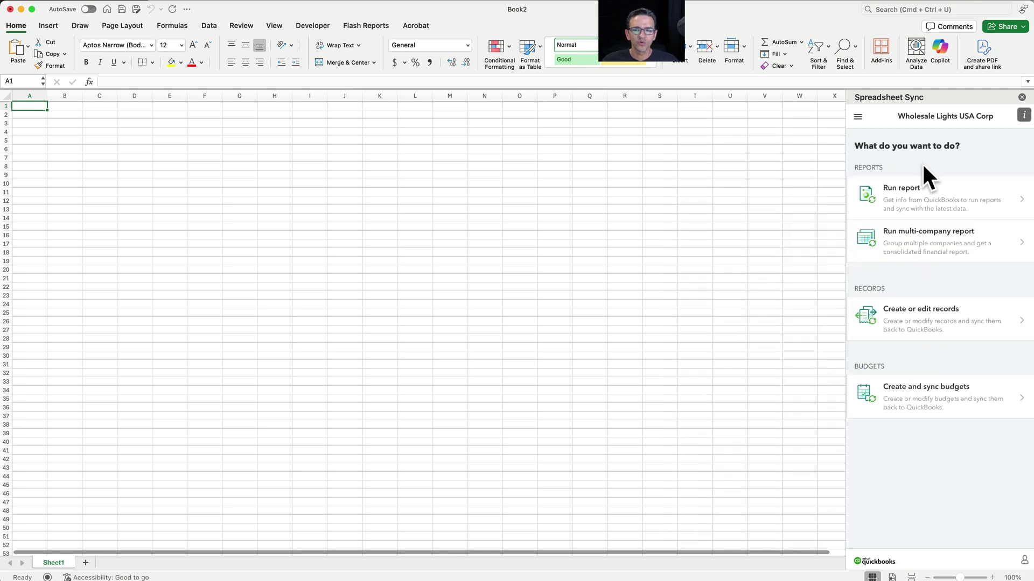
# Start a report run with Wholesale Lights USA Corp as the company, briefly viewing the templates
pyautogui.click(914, 208)
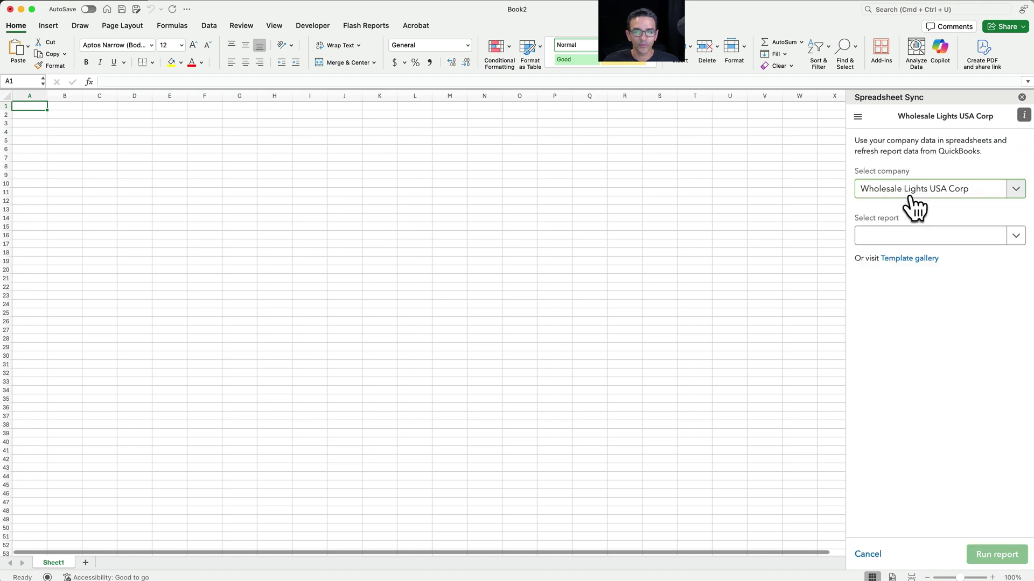
pyautogui.click(1015, 195)
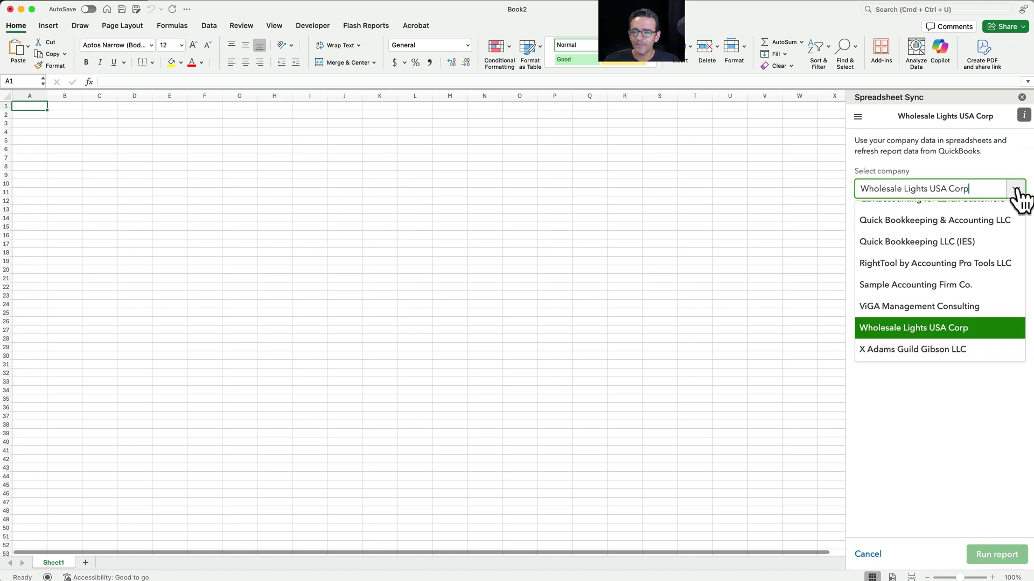
pyautogui.click(953, 330)
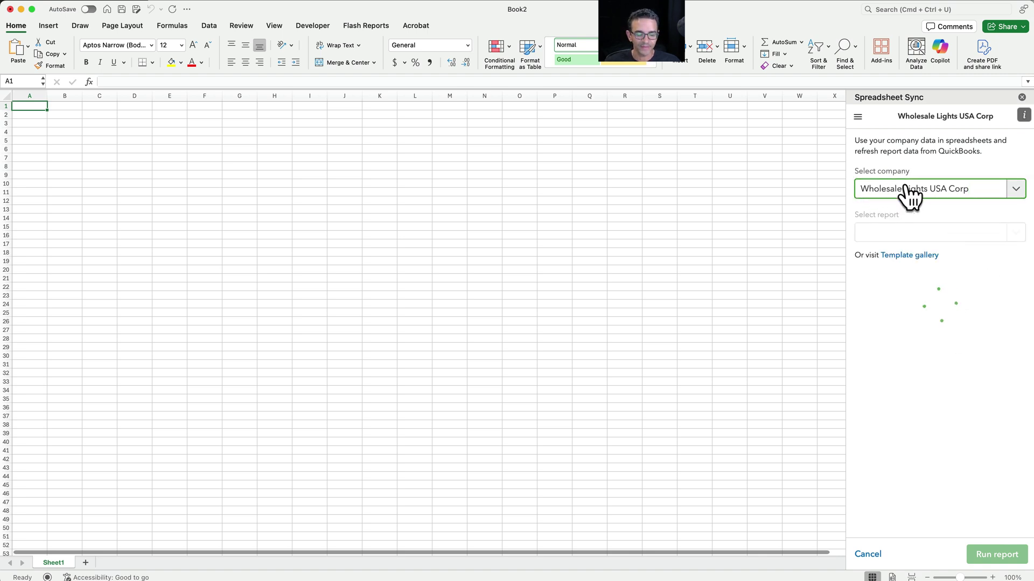
pyautogui.click(901, 258)
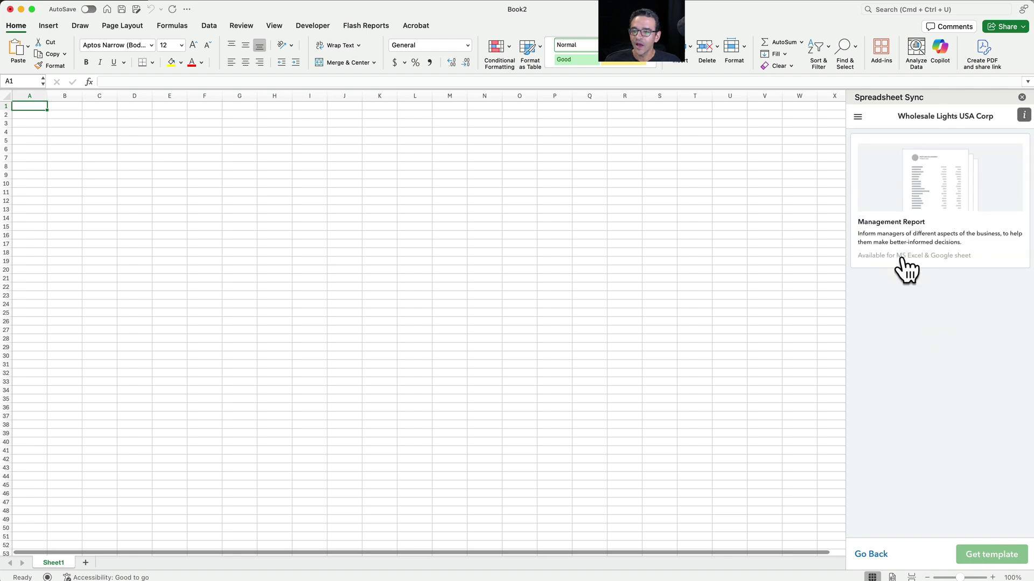
pyautogui.click(872, 554)
# Scroll through the Select report list from custom into standard reports
pyautogui.click(926, 237)
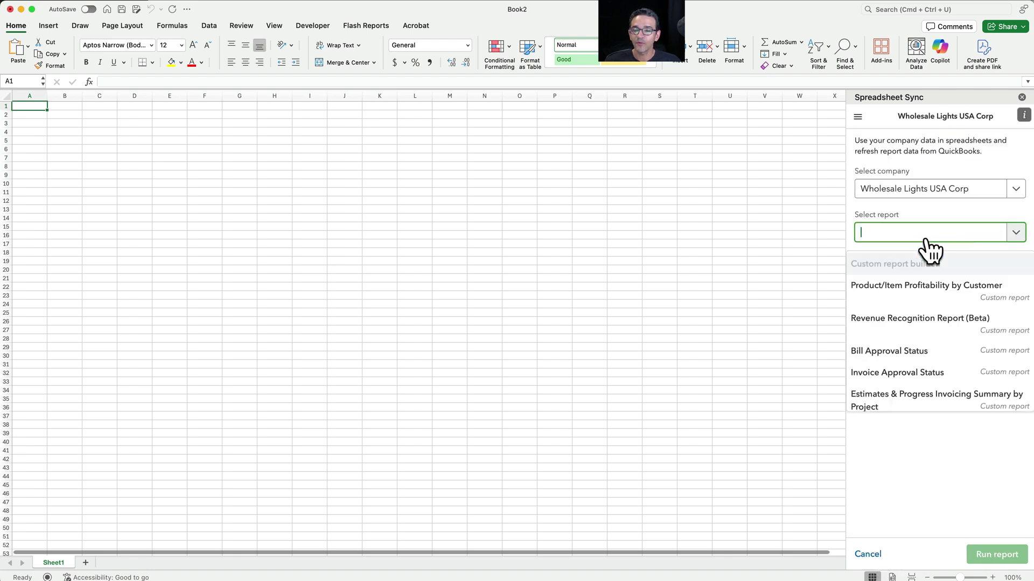
pyautogui.scroll(-5, 919, 332)
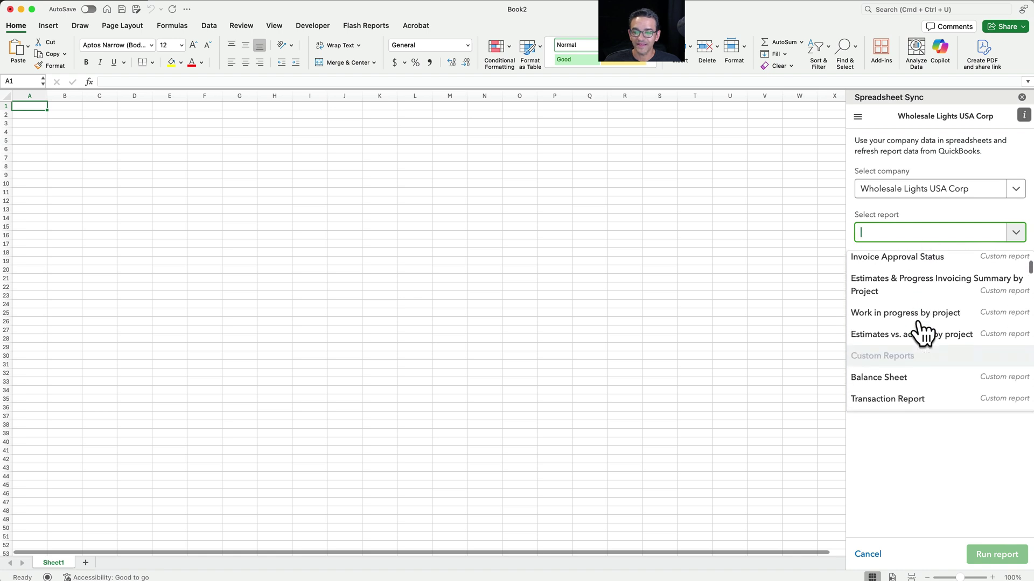
pyautogui.scroll(-10, 922, 332)
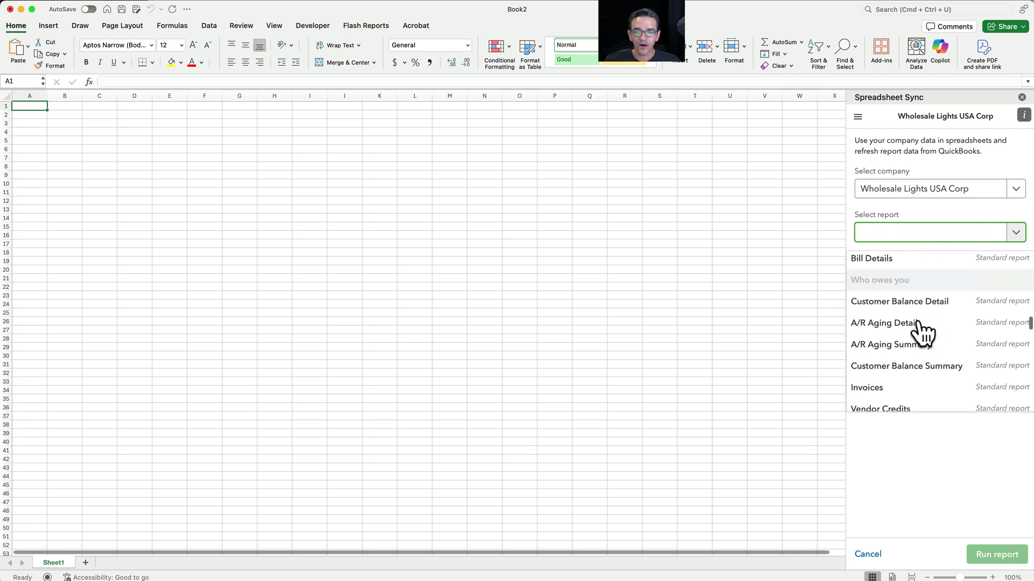
pyautogui.scroll(-5, 918, 330)
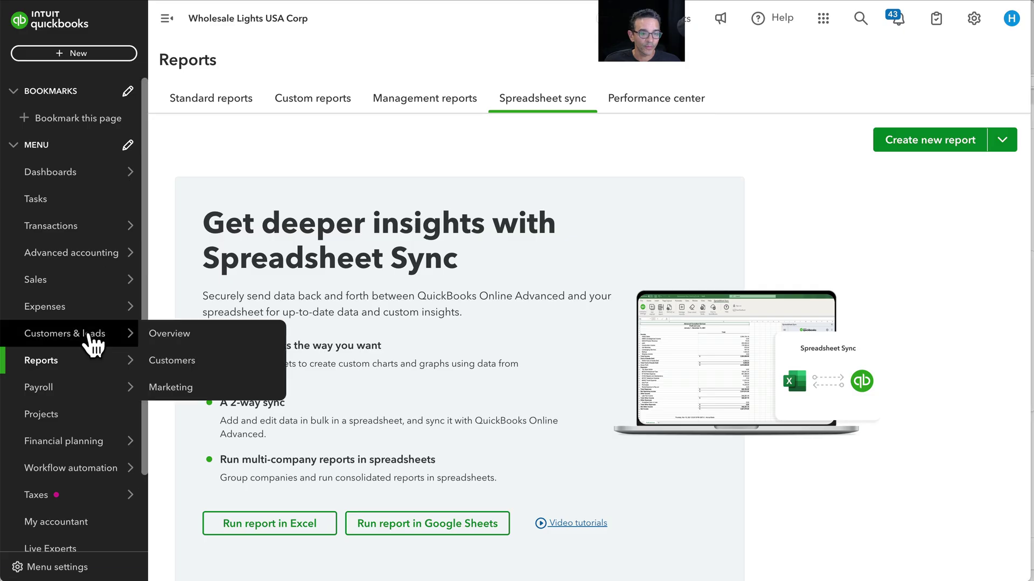
# Open Standard reports, scroll the list, and select the report name search box
pyautogui.moveTo(63, 372)
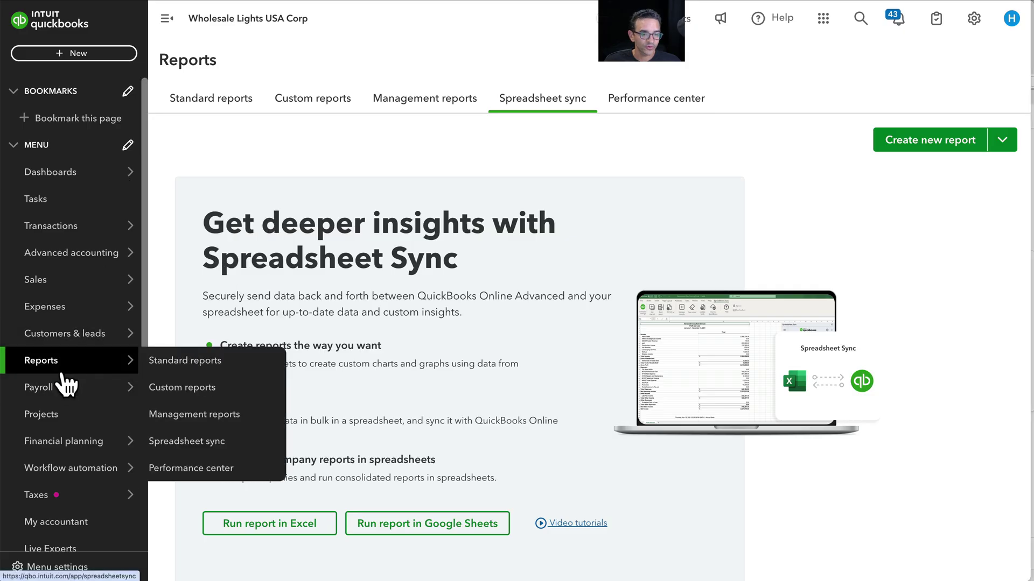
pyautogui.click(208, 363)
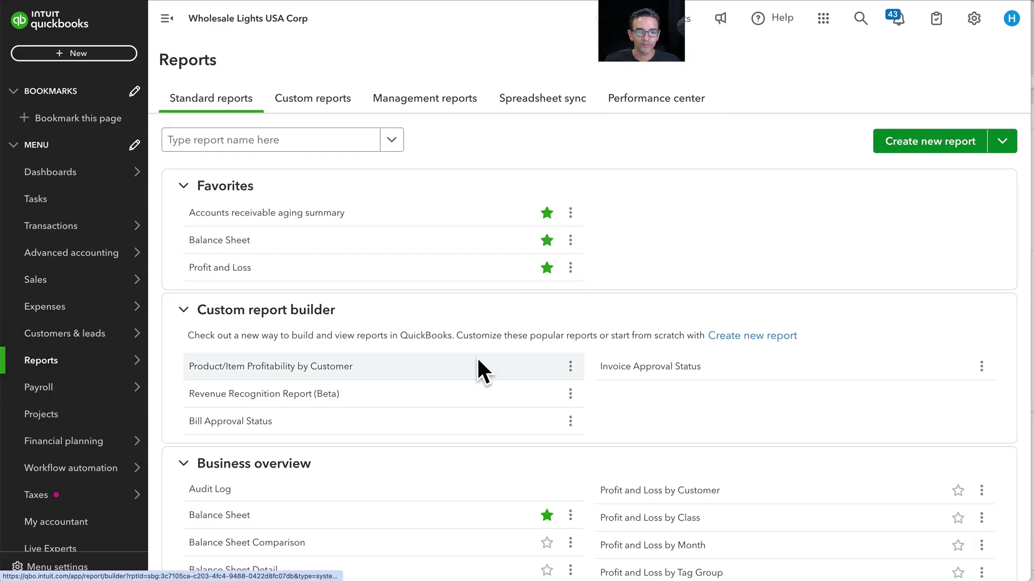
pyautogui.scroll(-3, 476, 357)
pyautogui.scroll(-15, 477, 356)
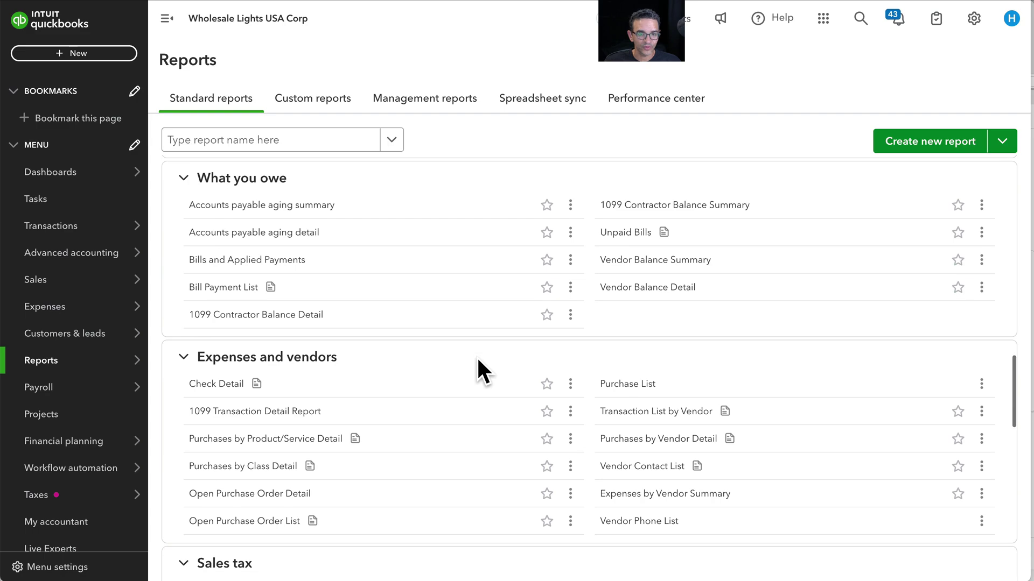
pyautogui.click(391, 141)
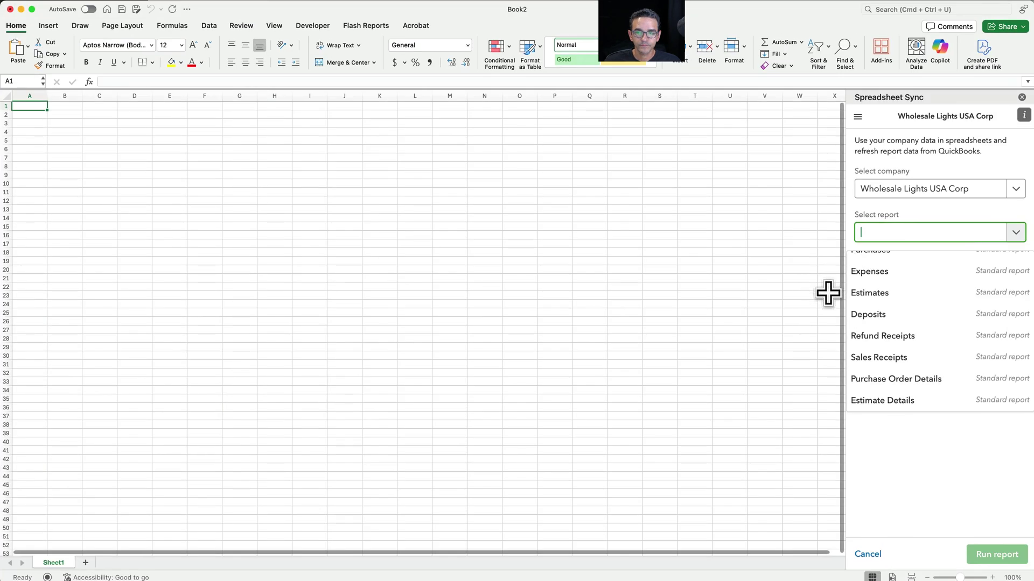
pyautogui.scroll(-3, 953, 304)
pyautogui.scroll(-15, 949, 293)
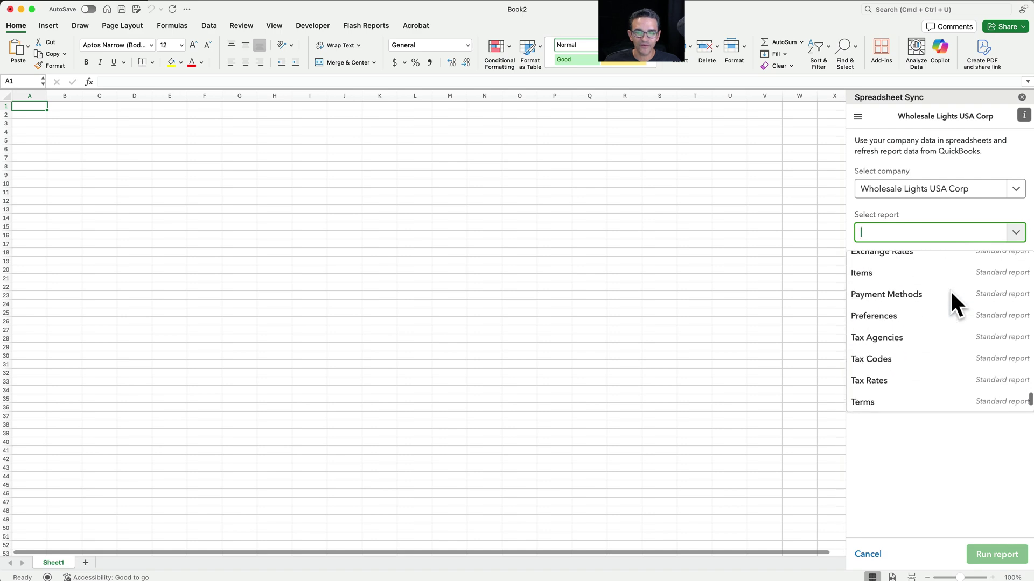
pyautogui.scroll(15, 950, 296)
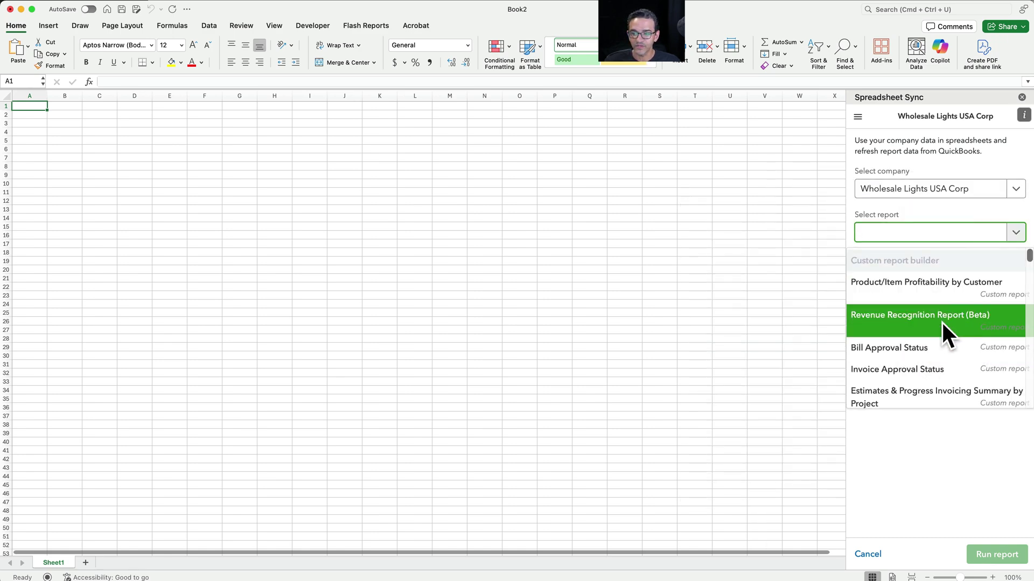
pyautogui.scroll(-2, 942, 322)
pyautogui.scroll(-2, 921, 371)
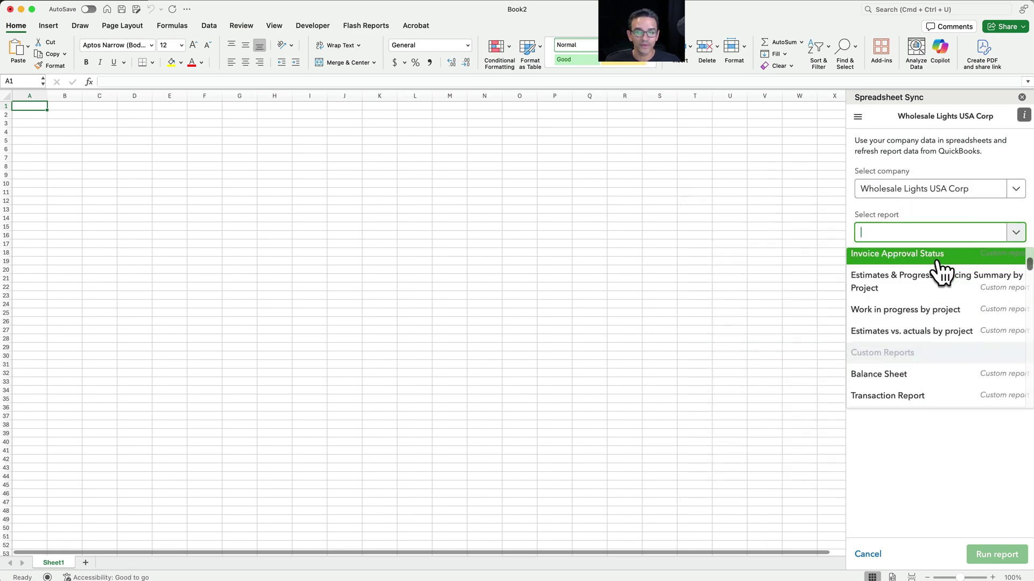
pyautogui.scroll(-2, 940, 267)
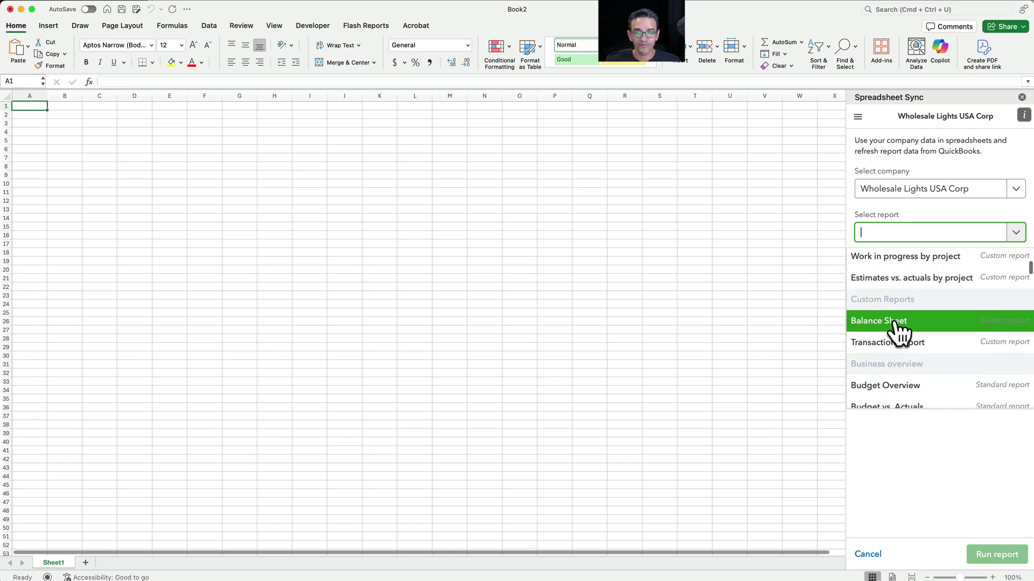
pyautogui.scroll(-5, 899, 366)
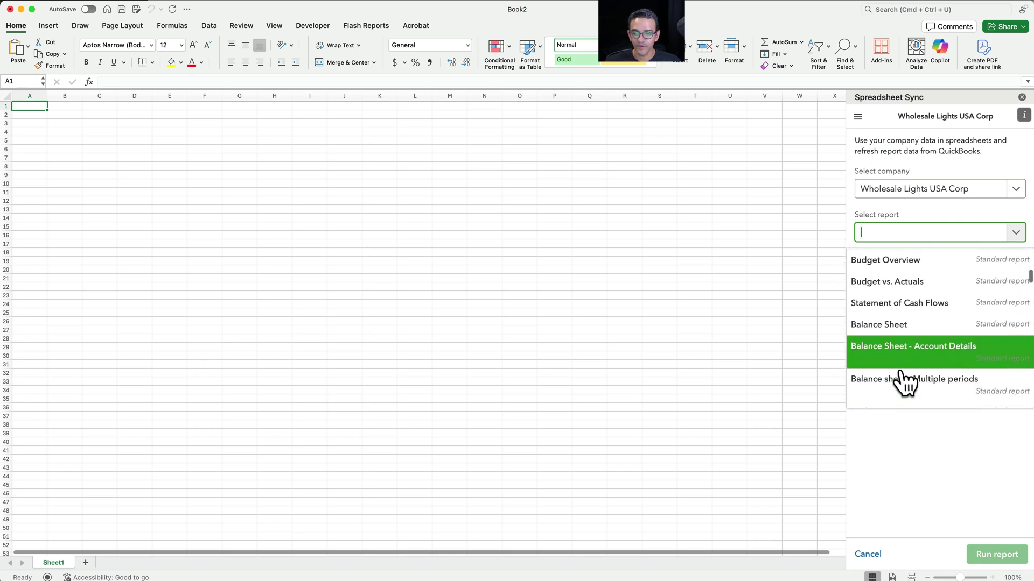
# Run the Balance Sheet for All dates on an Accrual basis into Sheet1
pyautogui.click(897, 314)
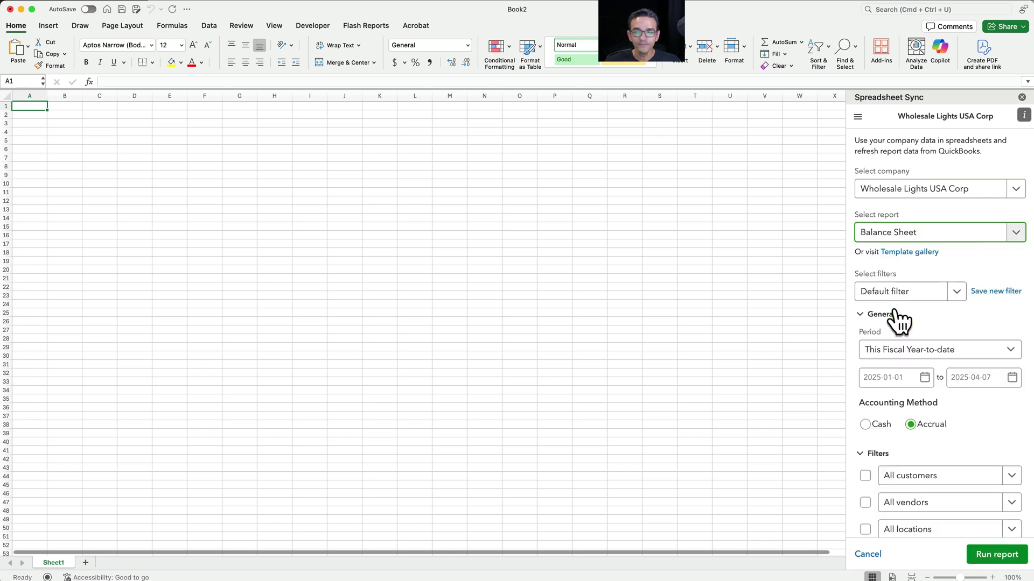
pyautogui.scroll(-3, 916, 321)
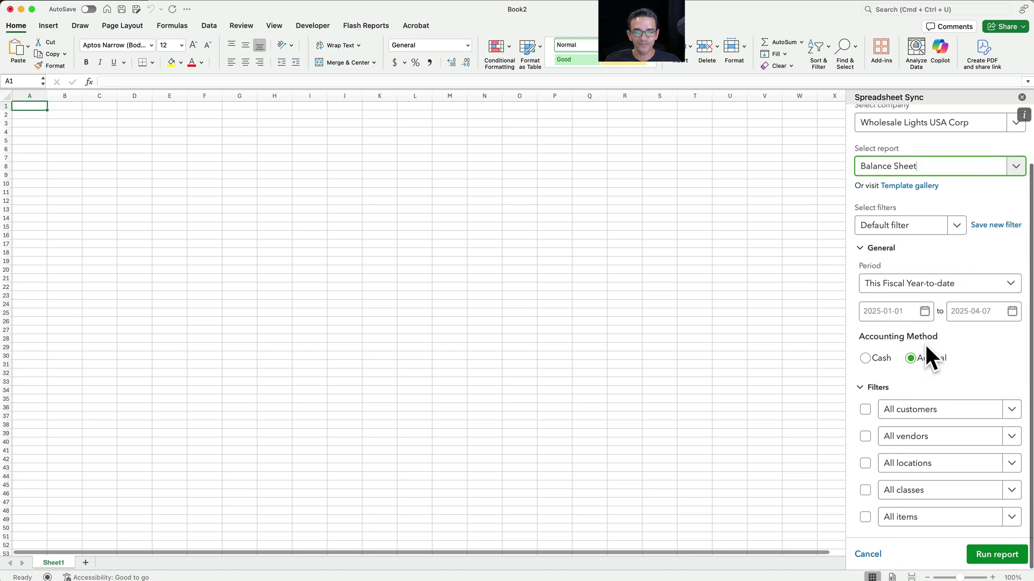
pyautogui.scroll(5, 904, 344)
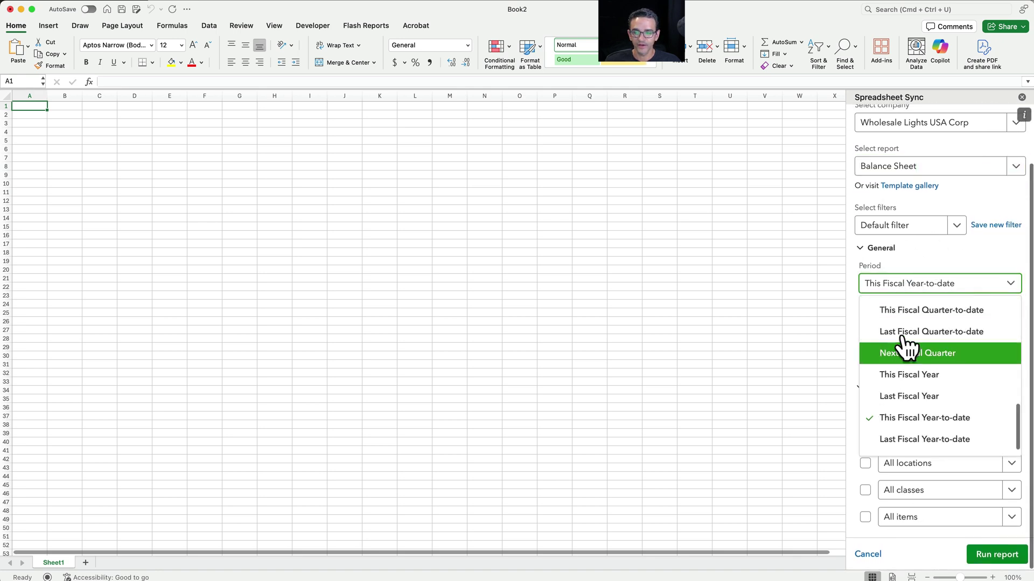
pyautogui.click(900, 336)
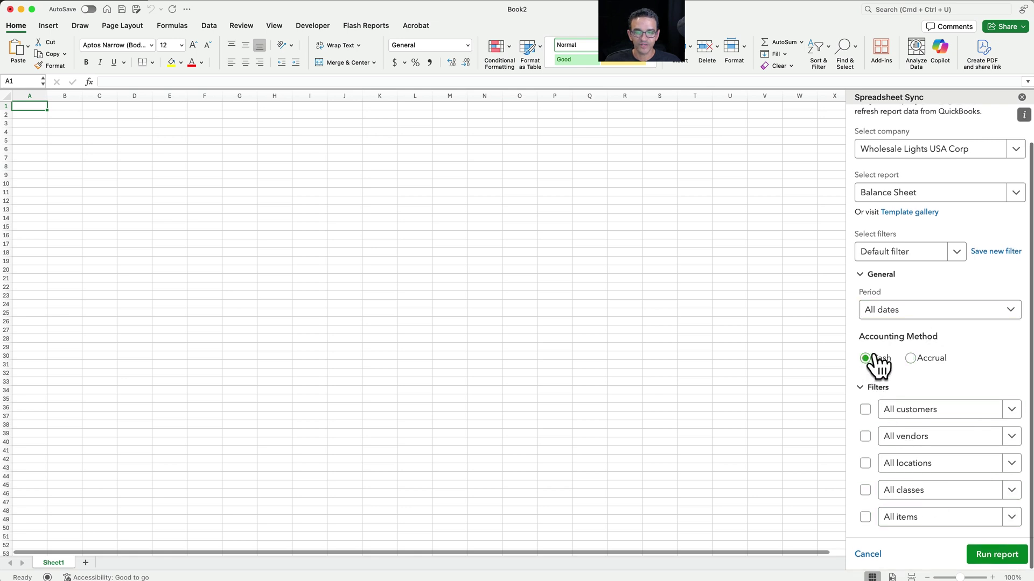
pyautogui.click(913, 358)
pyautogui.click(995, 554)
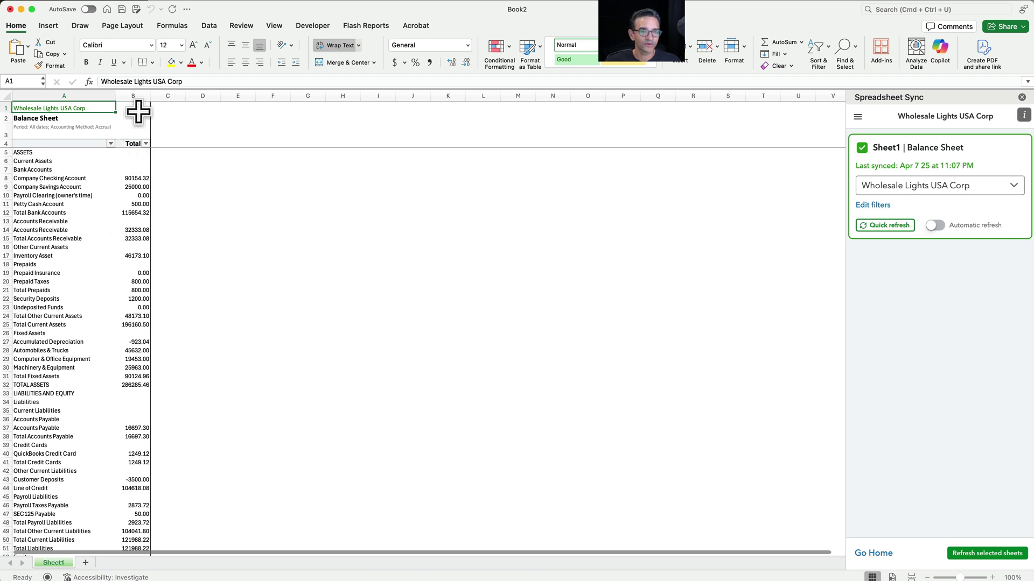
# Zoom the sheet to 200%
pyautogui.click(274, 26)
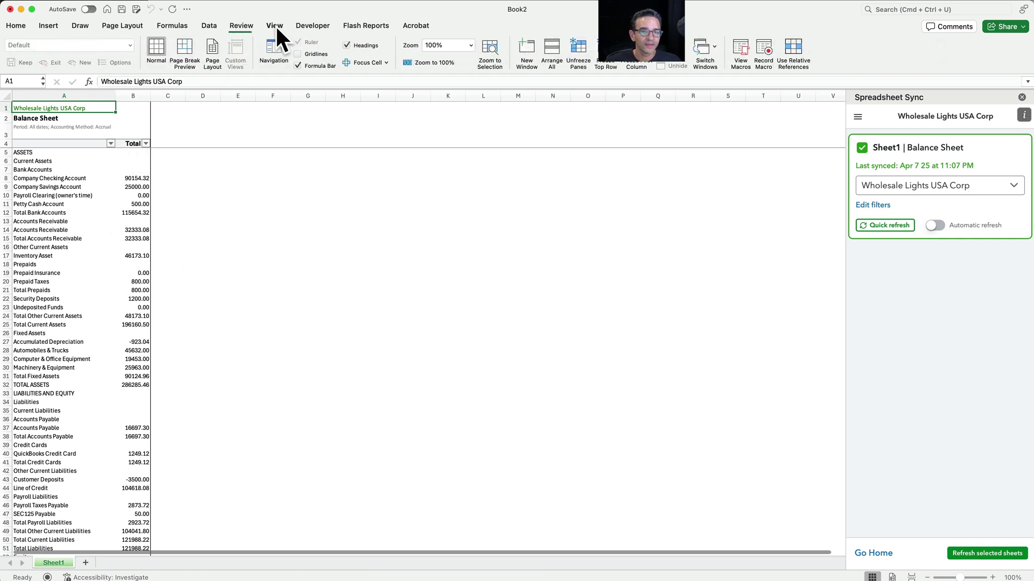
pyautogui.click(471, 45)
pyautogui.click(453, 64)
# Give the Total column B Accounting number format with dollar signs
pyautogui.click(330, 352)
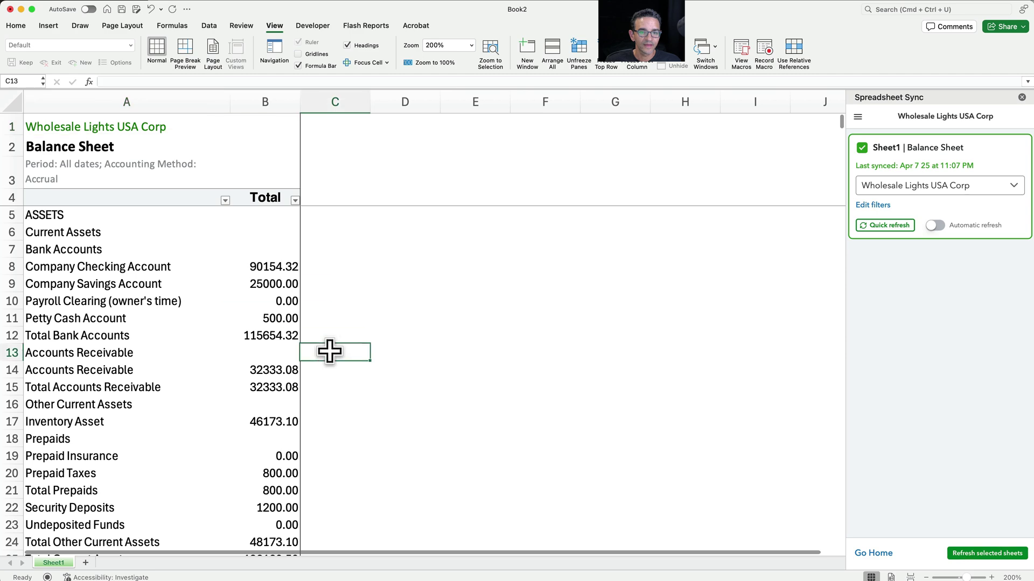
pyautogui.click(265, 97)
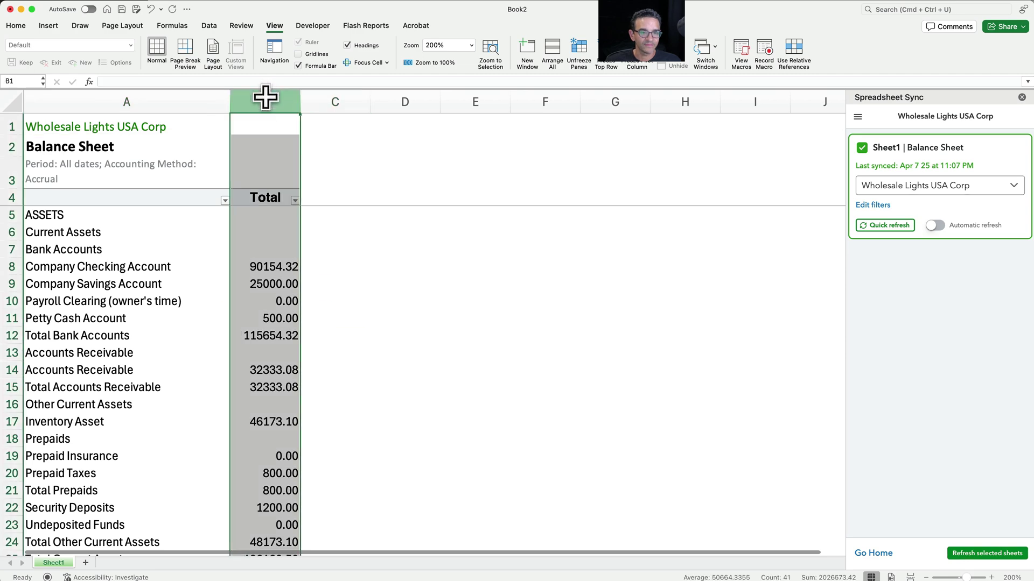
pyautogui.click(14, 26)
pyautogui.click(398, 64)
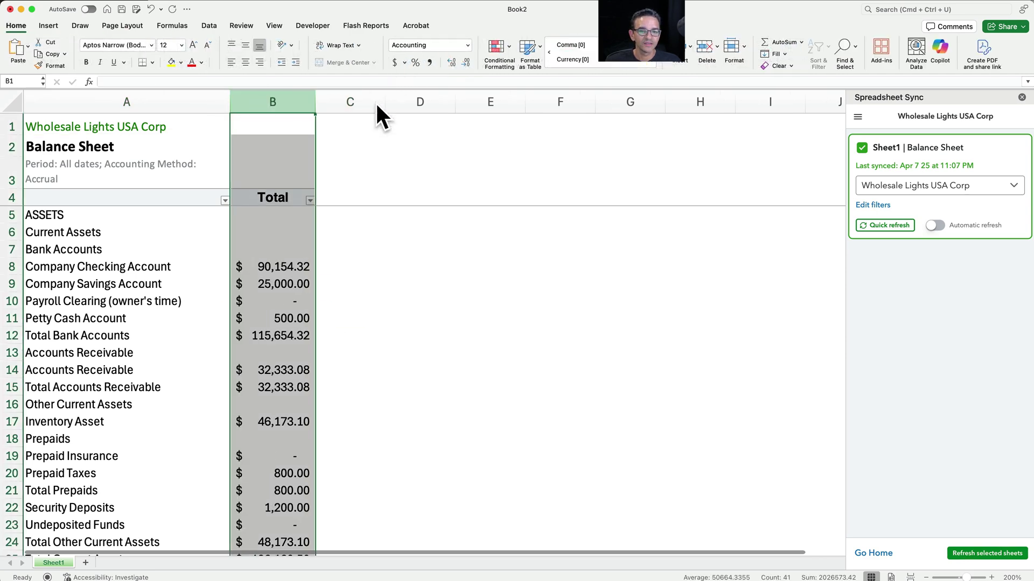
pyautogui.click(342, 320)
pyautogui.scroll(-8, 296, 350)
pyautogui.scroll(-7, 299, 350)
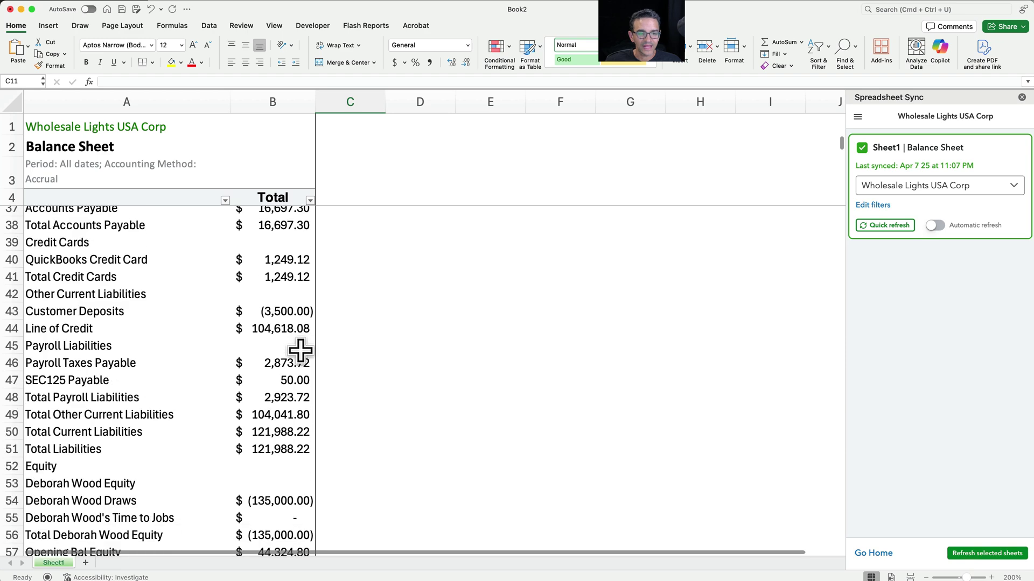
pyautogui.scroll(15, 300, 351)
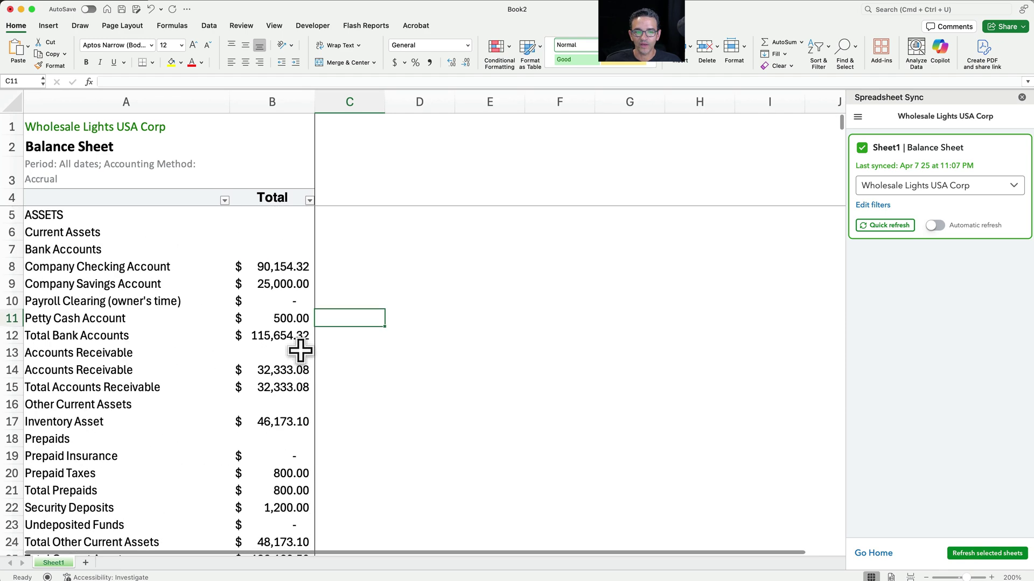
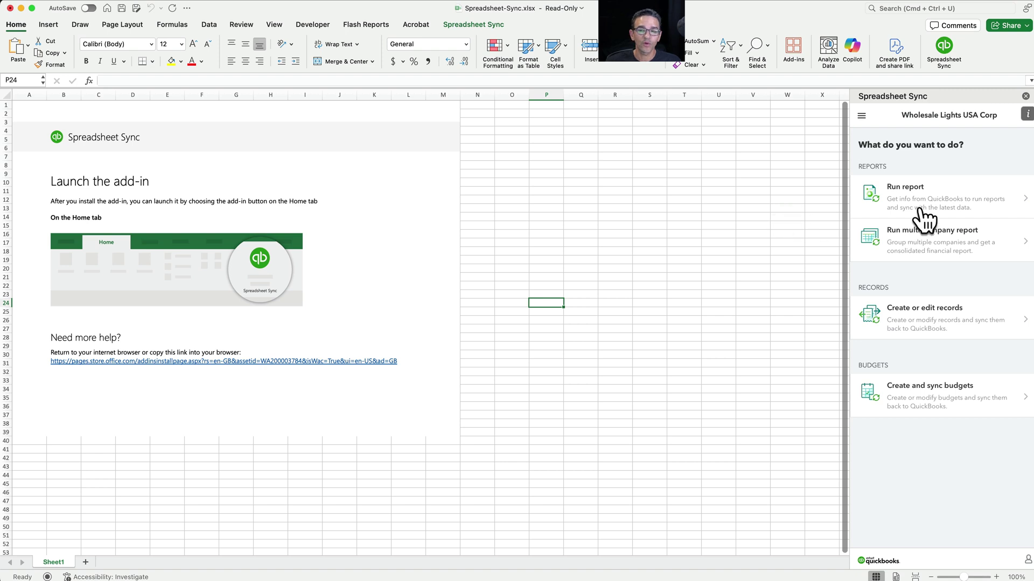
# Start a new report run in Spreadsheet Sync and open the Select report list
pyautogui.click(904, 195)
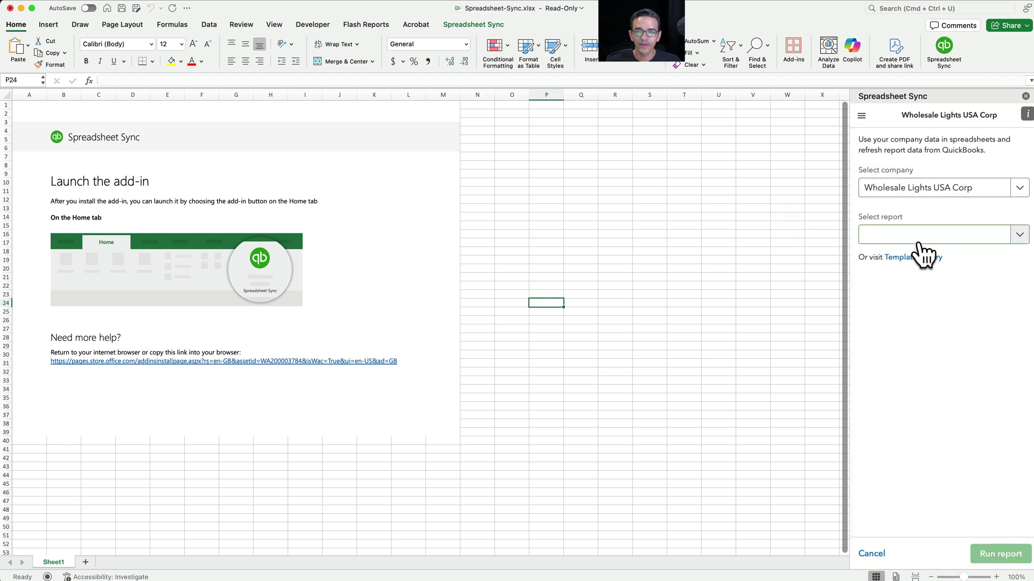
pyautogui.click(968, 235)
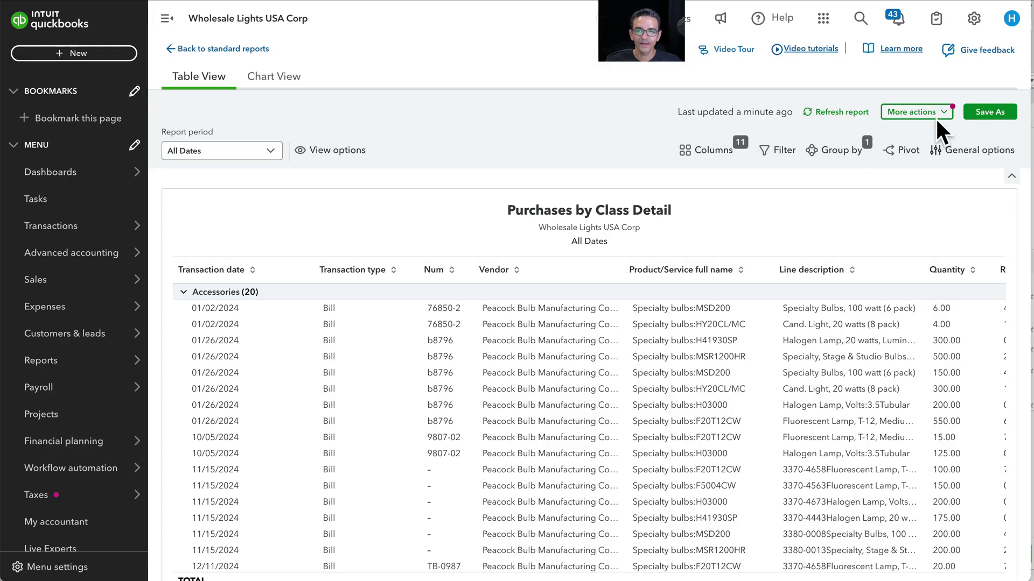
# Save the Purchases by Class Detail report as a custom report under a new name
pyautogui.click(987, 111)
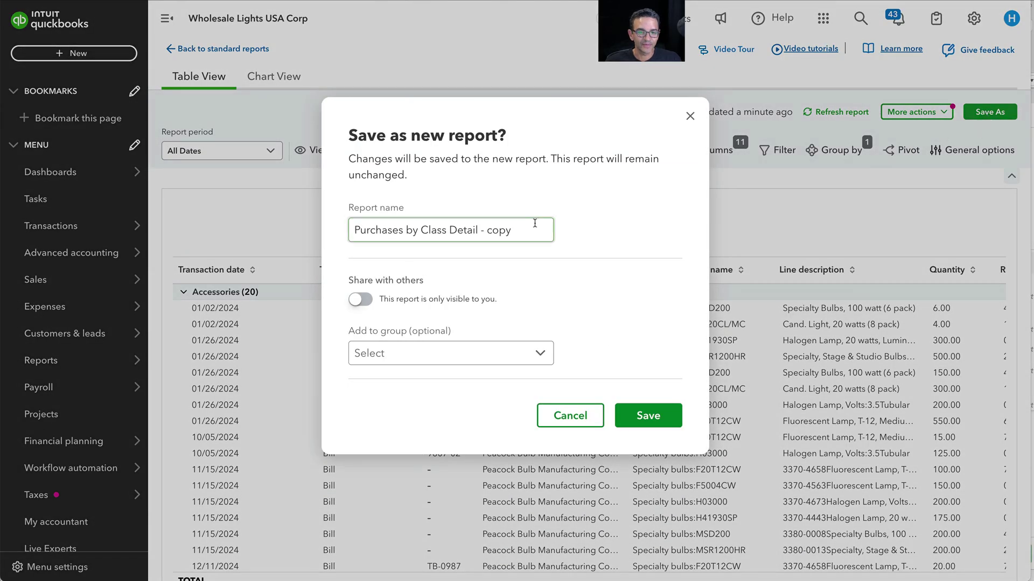
pyautogui.moveTo(514, 230); pyautogui.dragTo(307, 229)
pyautogui.write('Hectors Report 2')
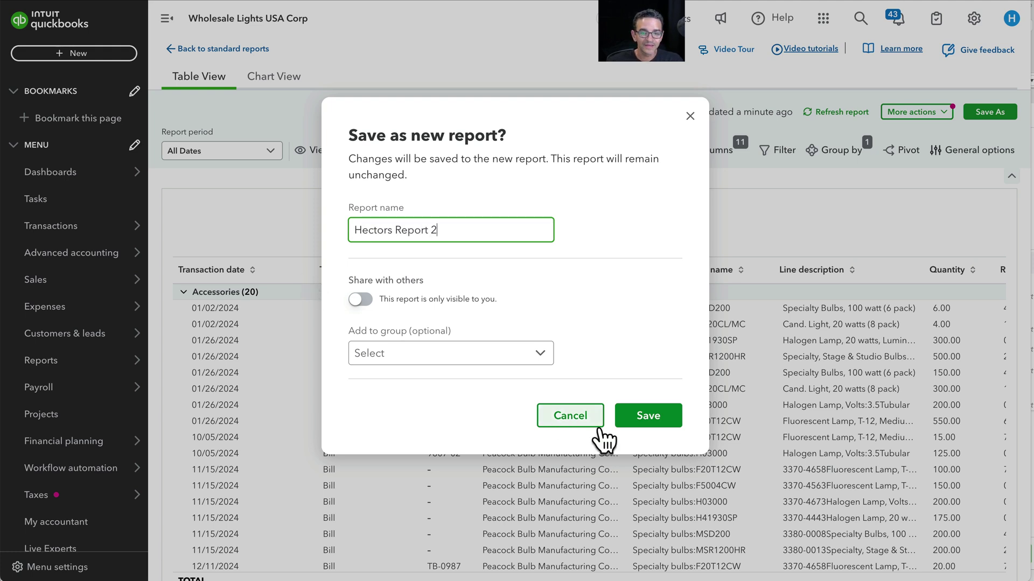
pyautogui.click(638, 419)
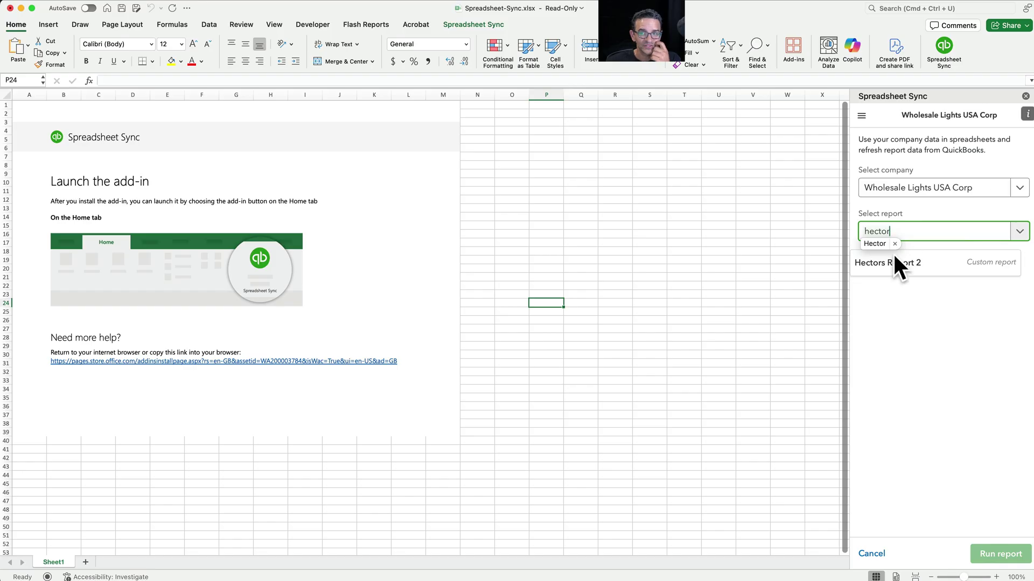
# Find the newly saved custom purchases report in Select report and run it into Sheet1
pyautogui.click(905, 284)
pyautogui.click(908, 234)
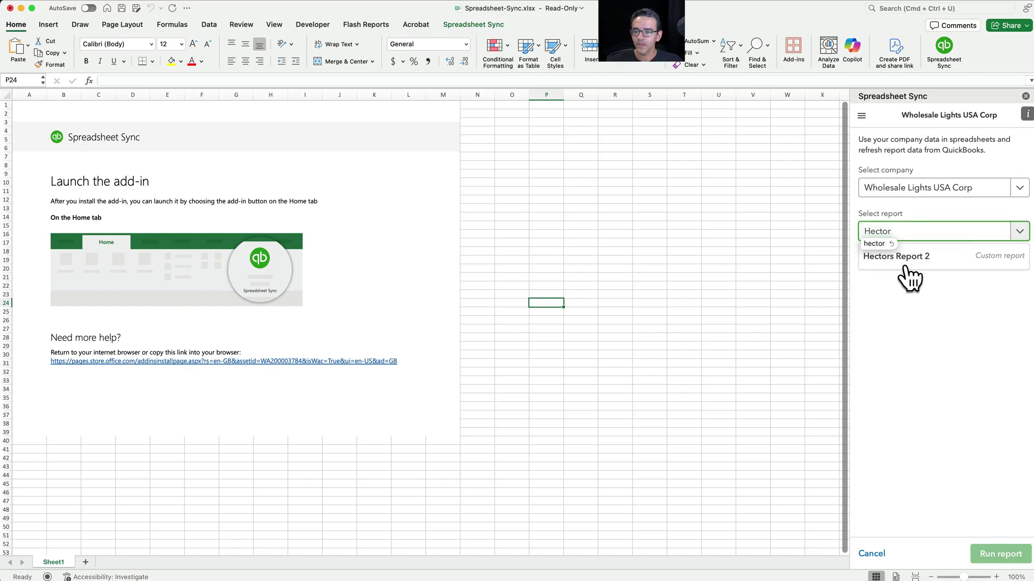
pyautogui.click(932, 256)
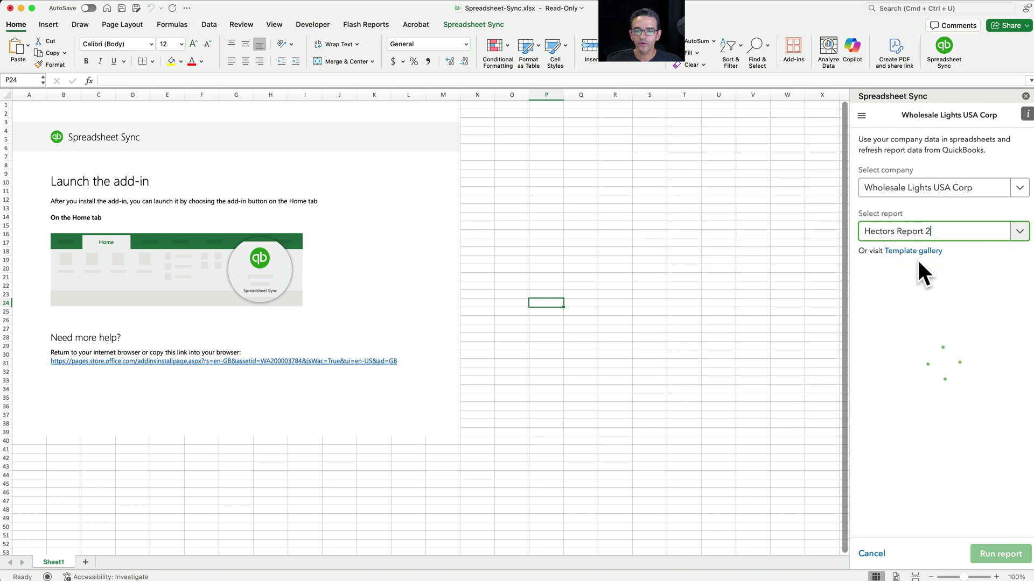
pyautogui.click(995, 554)
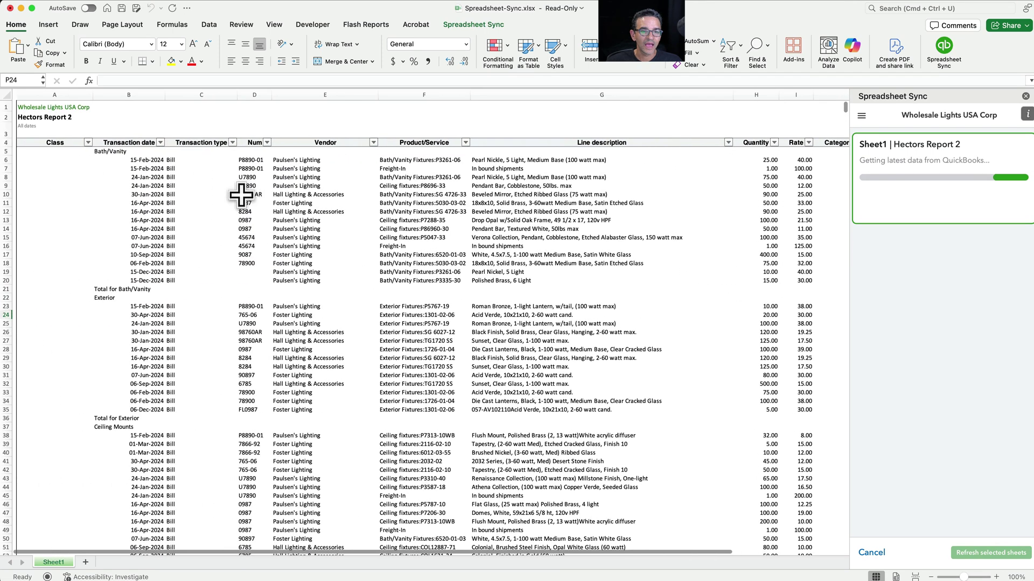
# Zoom the sheet to 150% and scroll through the imported purchase lines
pyautogui.click(274, 24)
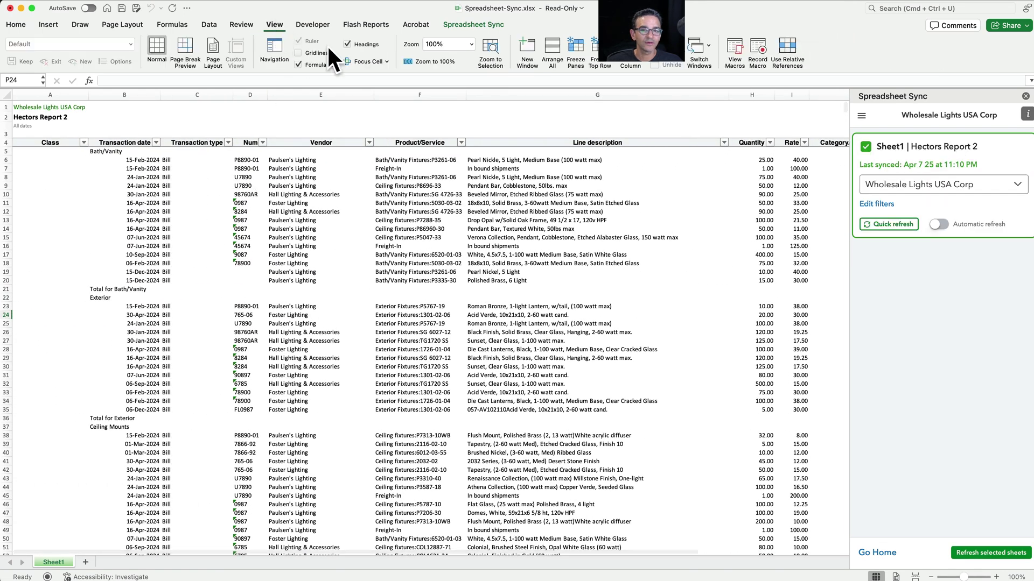
pyautogui.click(470, 44)
pyautogui.click(445, 72)
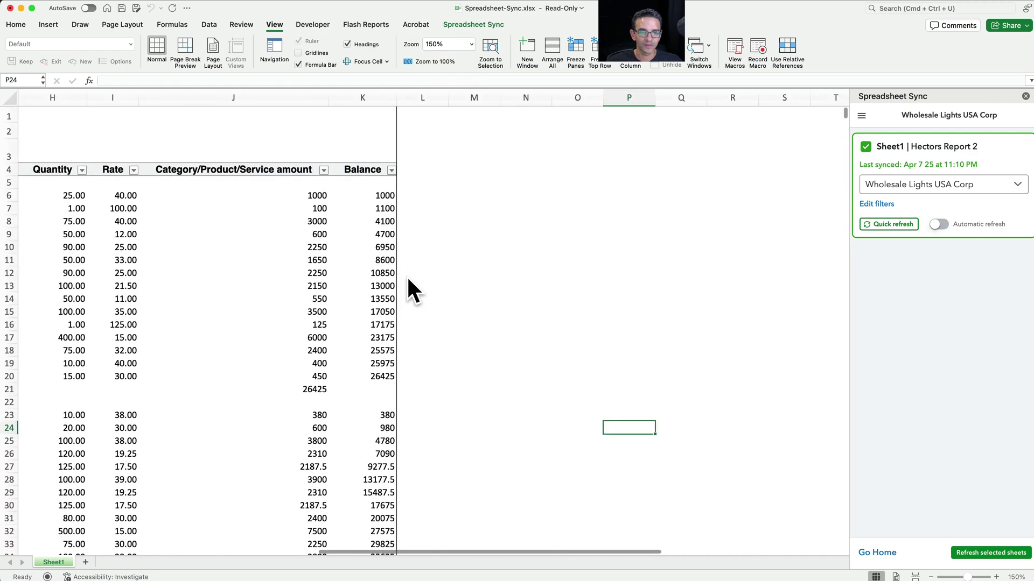
pyautogui.scroll(-3, 409, 275)
pyautogui.hscroll(8, 408, 274)
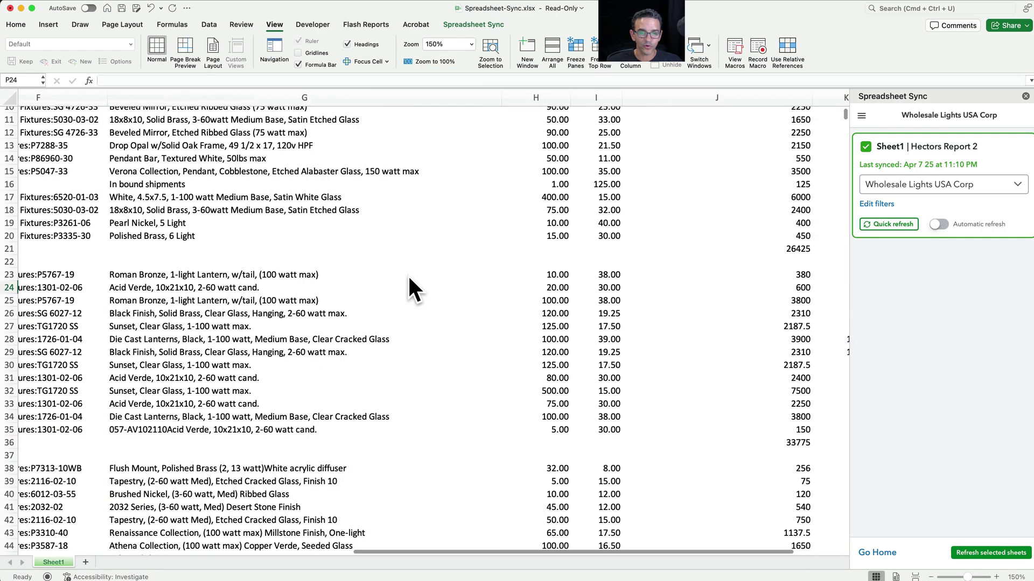
pyautogui.scroll(3, 408, 275)
pyautogui.scroll(-3, 398, 236)
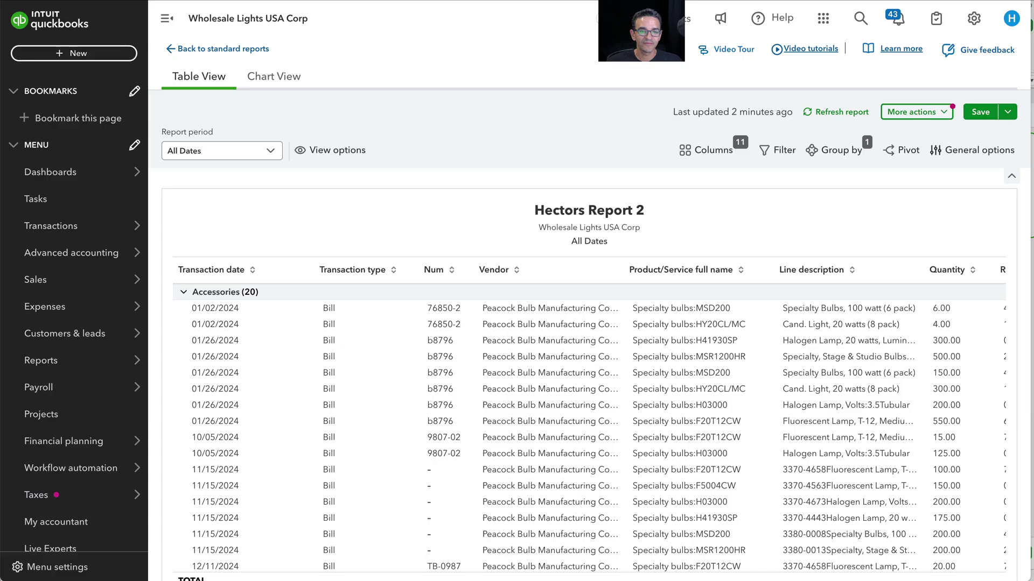
pyautogui.scroll(-5, 502, 345)
pyautogui.scroll(-12, 501, 345)
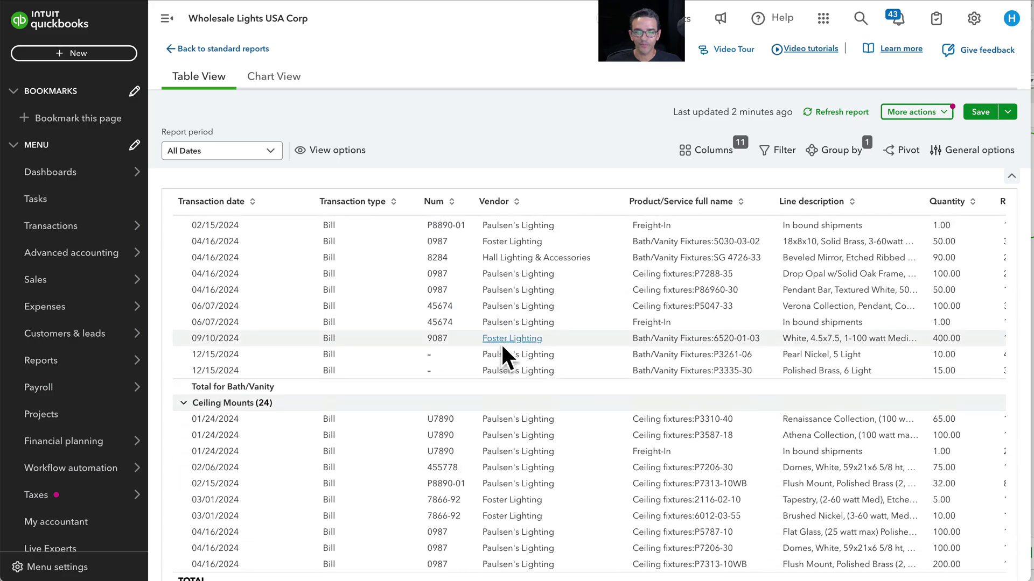
pyautogui.scroll(15, 501, 344)
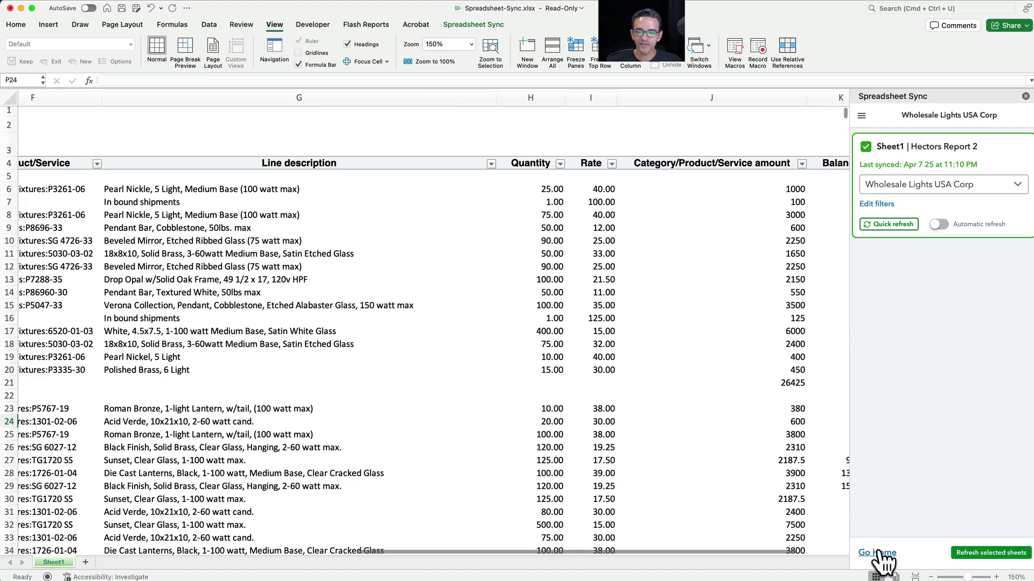
# Clear the sheet and choose Expense & Sales Receipt as the record type
pyautogui.click(878, 553)
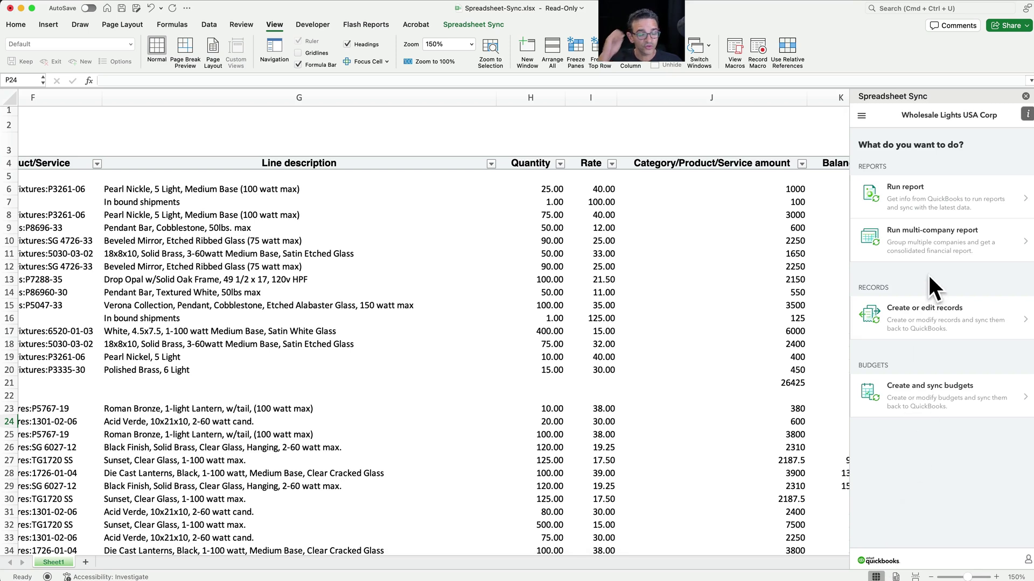
pyautogui.click(904, 328)
pyautogui.click(989, 407)
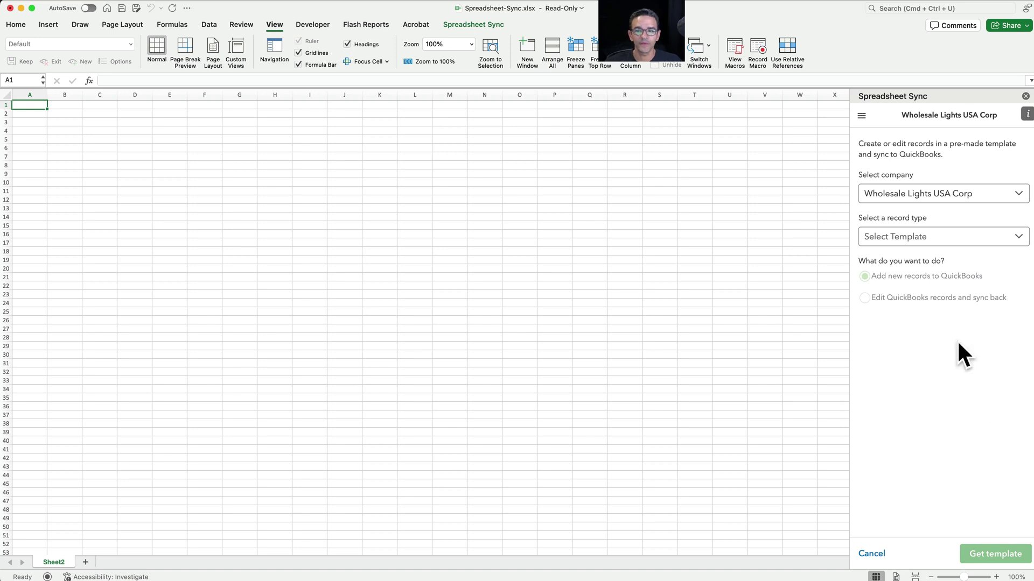
pyautogui.click(922, 238)
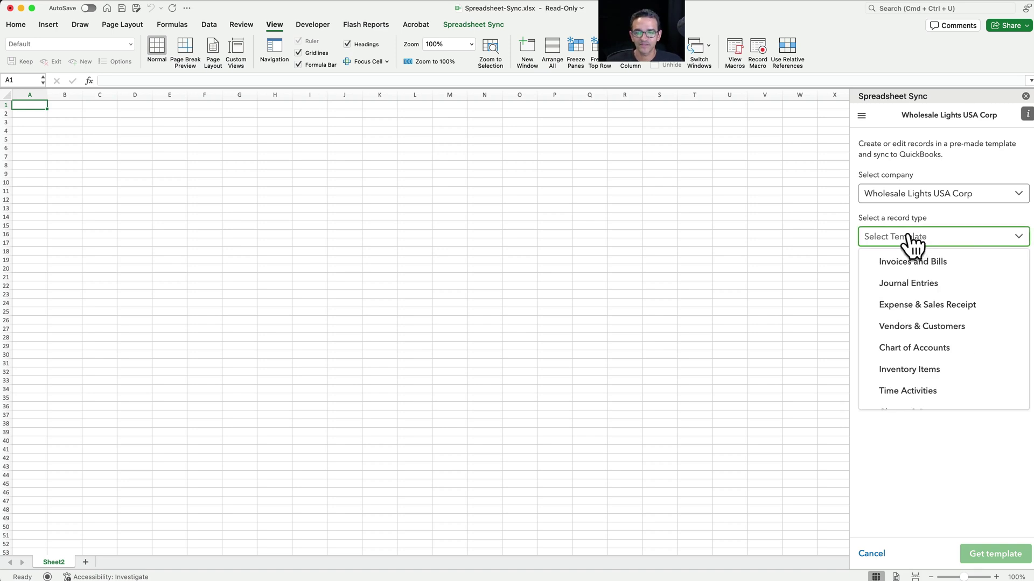
pyautogui.click(914, 307)
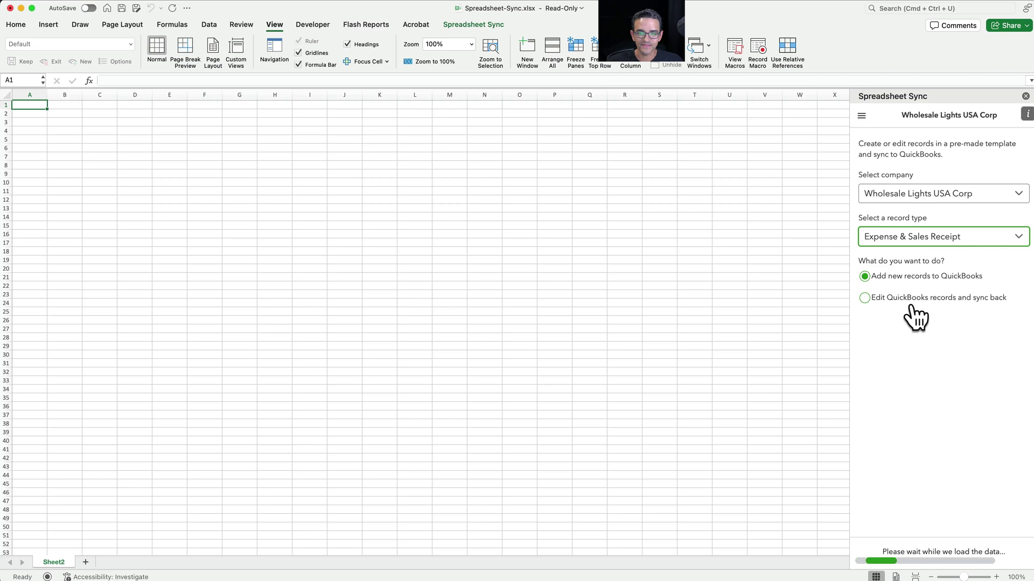
# Load existing Expense transactions from all dates as editable QuickBooks records
pyautogui.click(865, 298)
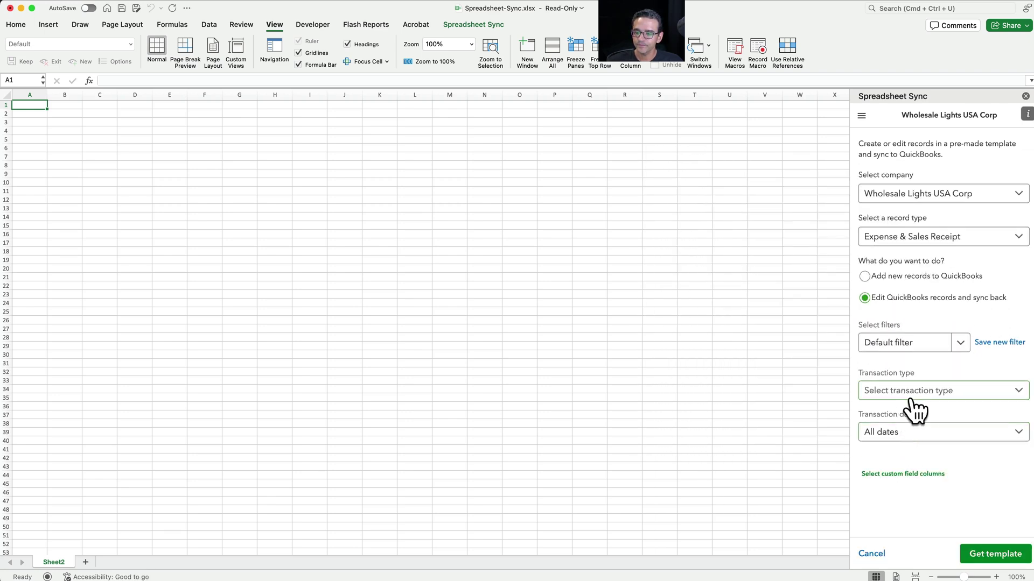
pyautogui.click(912, 399)
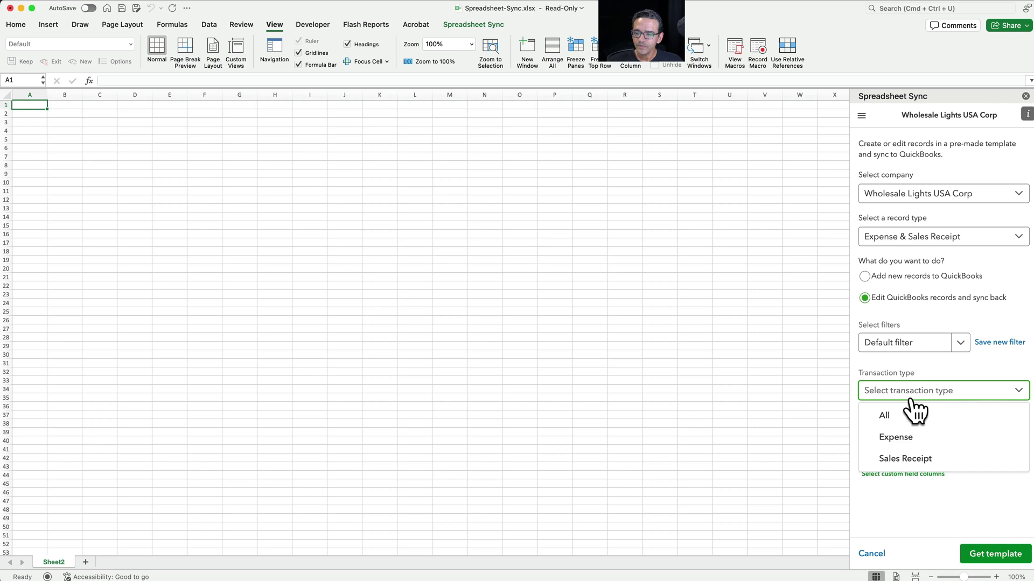
pyautogui.click(907, 450)
pyautogui.click(902, 441)
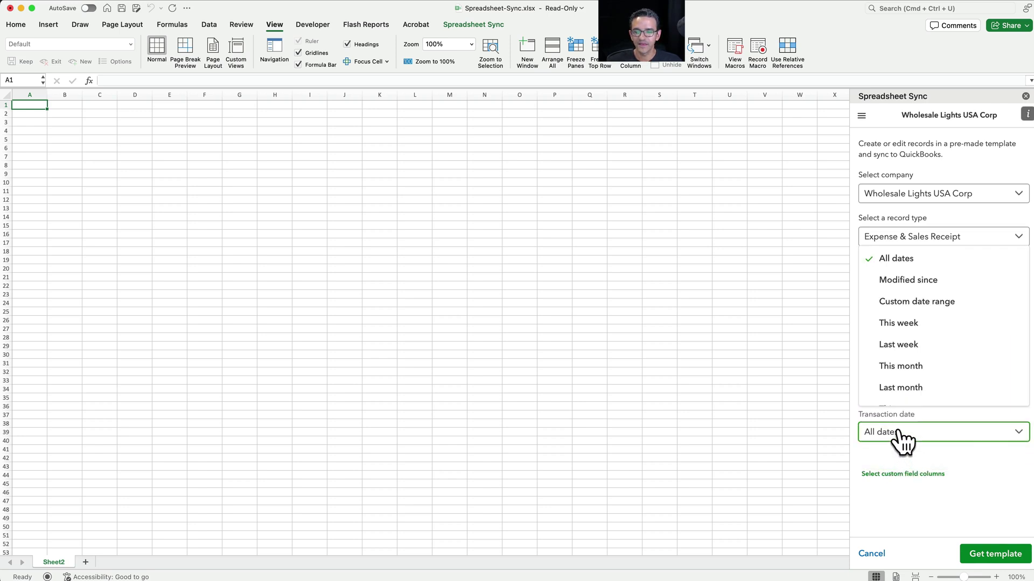
pyautogui.click(915, 271)
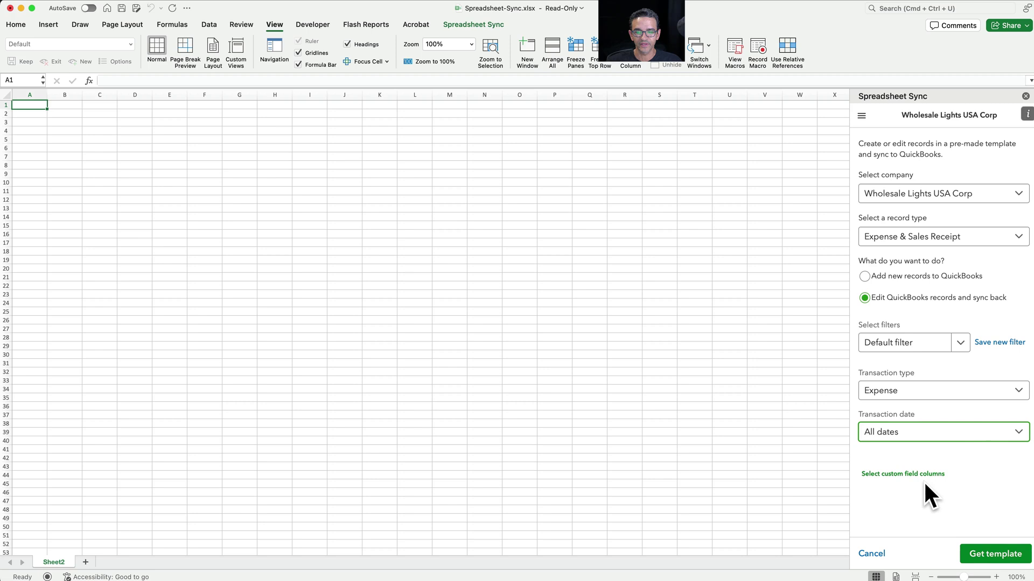
pyautogui.click(996, 563)
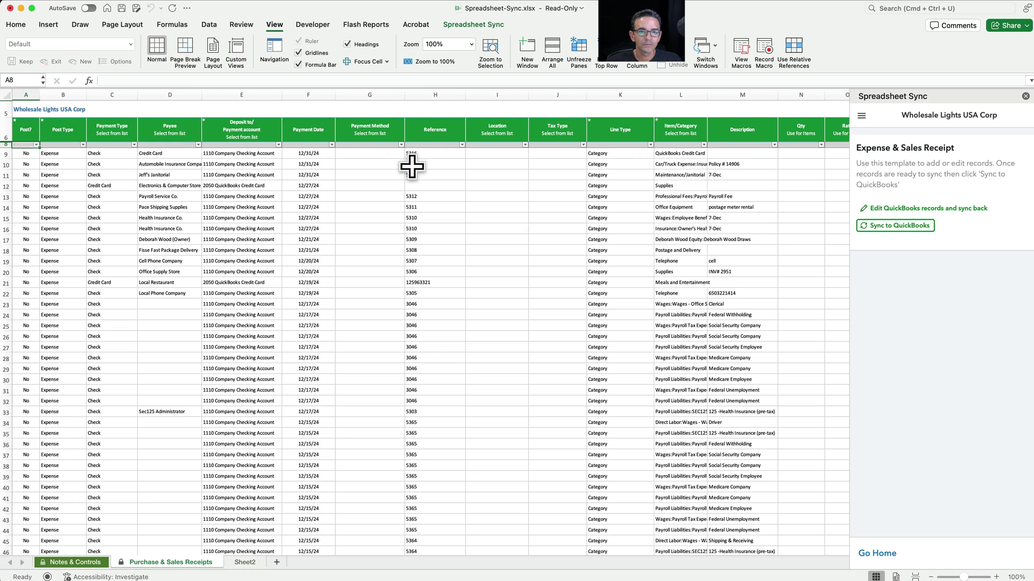
# Zoom the expense sheet to 200%
pyautogui.click(471, 44)
pyautogui.click(451, 62)
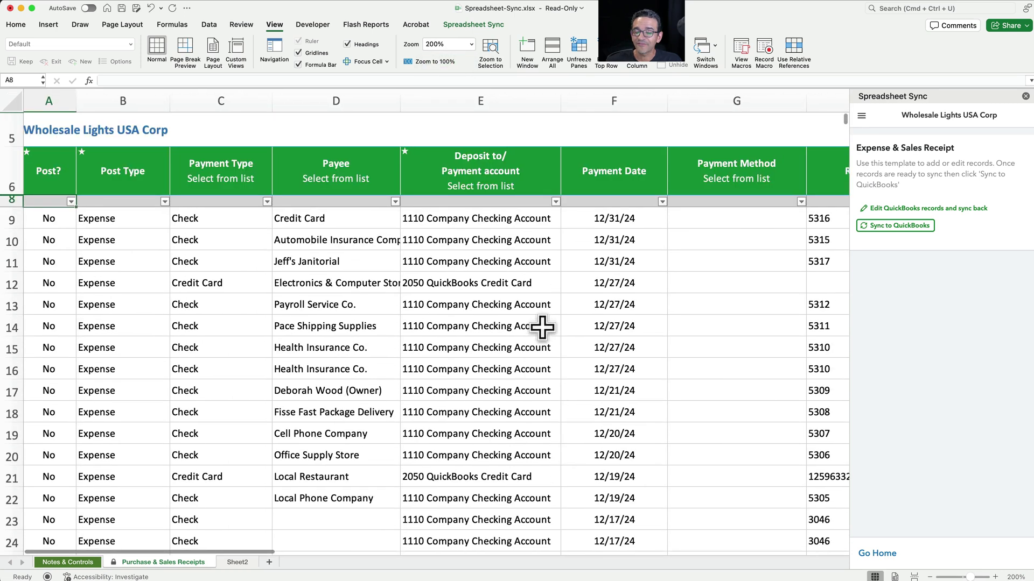
pyautogui.hscroll(2, 542, 327)
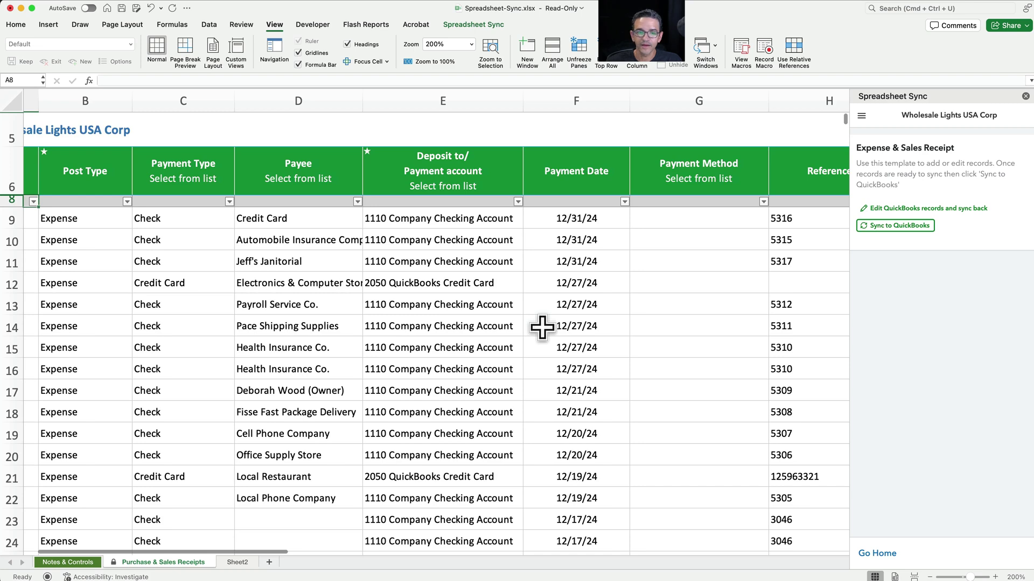
pyautogui.hscroll(-2, 542, 326)
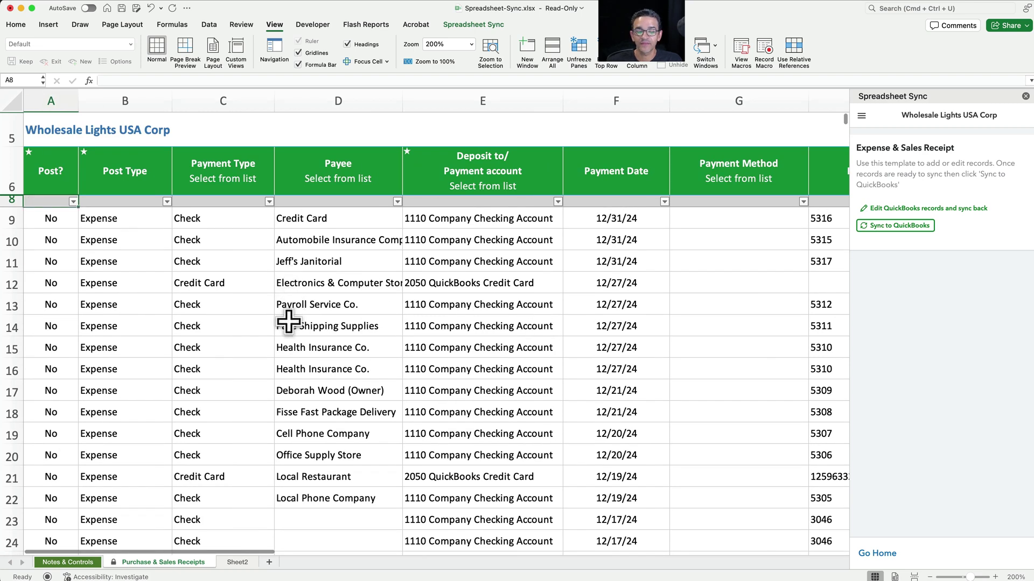
# Change payees: D13 to Cecil's Lockworks, D17 and D19 to Automobile Loan Company
pyautogui.click(376, 306)
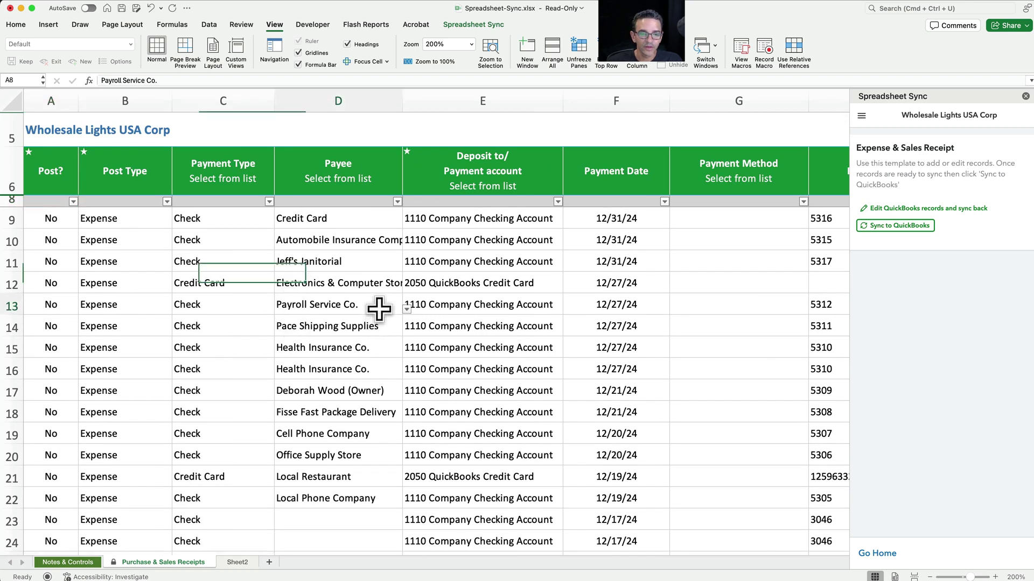
pyautogui.click(407, 309)
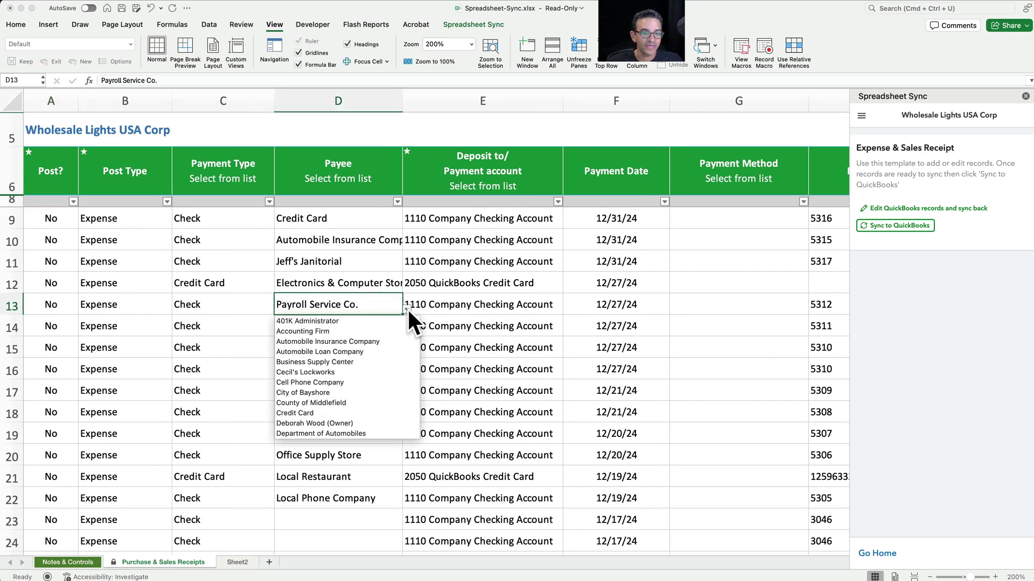
pyautogui.click(335, 372)
pyautogui.click(373, 390)
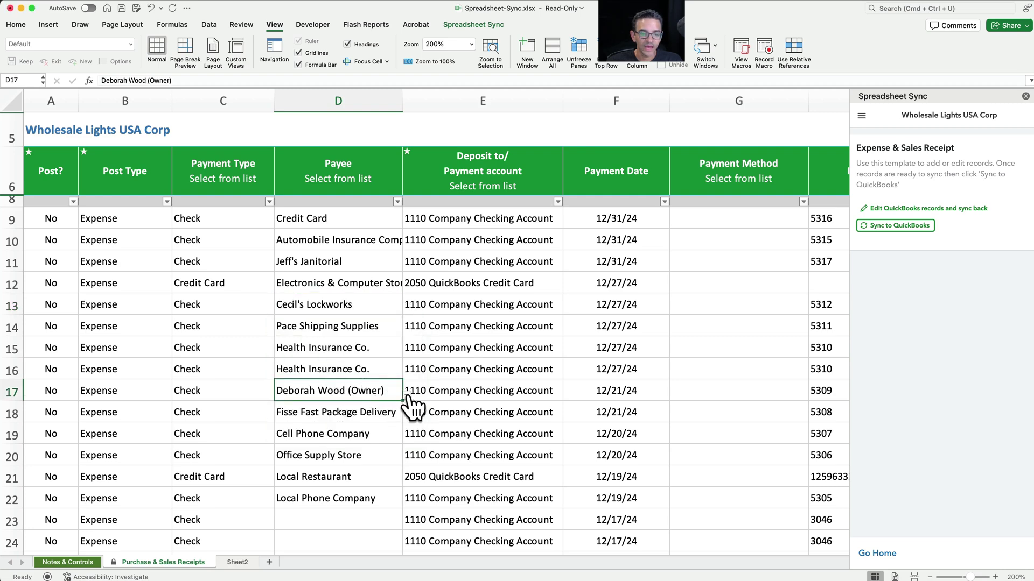
pyautogui.click(408, 398)
pyautogui.click(358, 431)
pyautogui.click(383, 436)
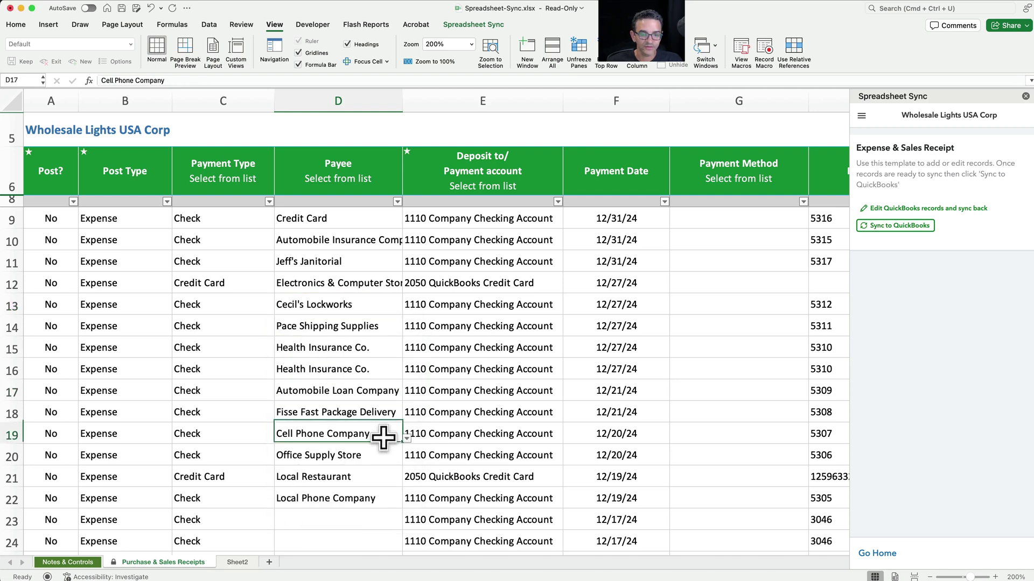
pyautogui.click(407, 439)
pyautogui.click(342, 482)
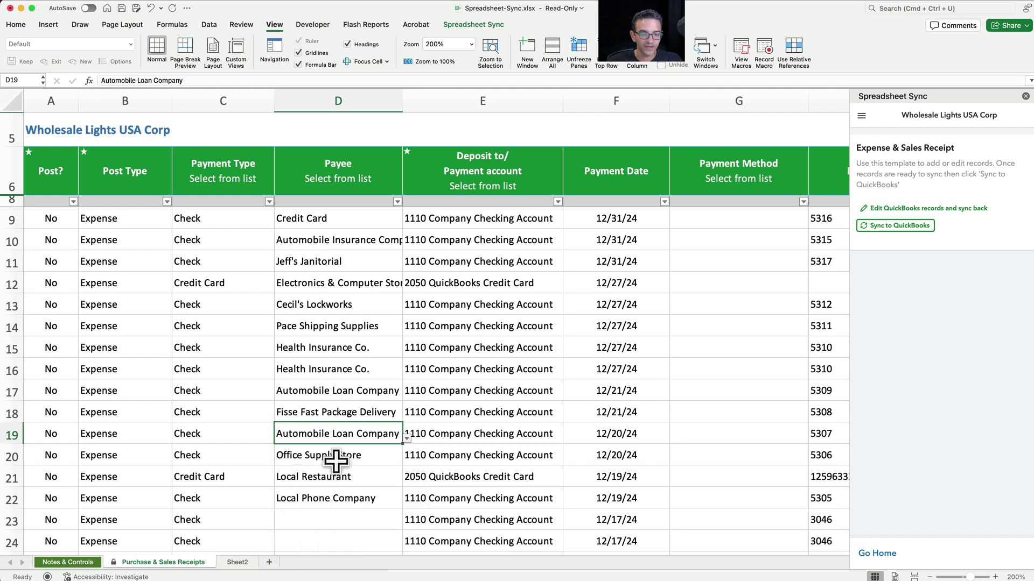
pyautogui.hscroll(3, 456, 373)
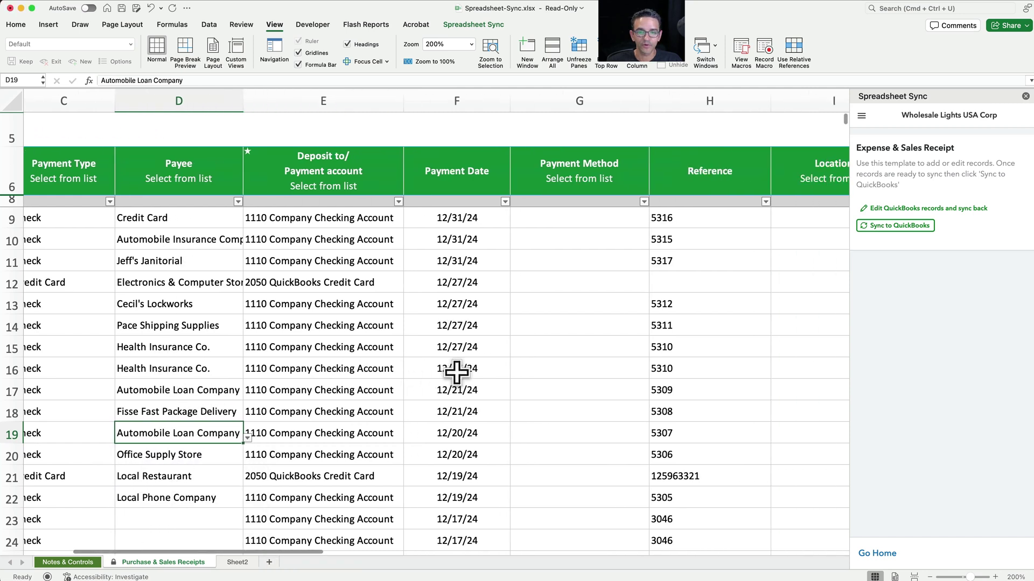
pyautogui.click(472, 284)
# Change the payment dates in F12:F14 to 12/27/25
pyautogui.doubleClick(483, 281)
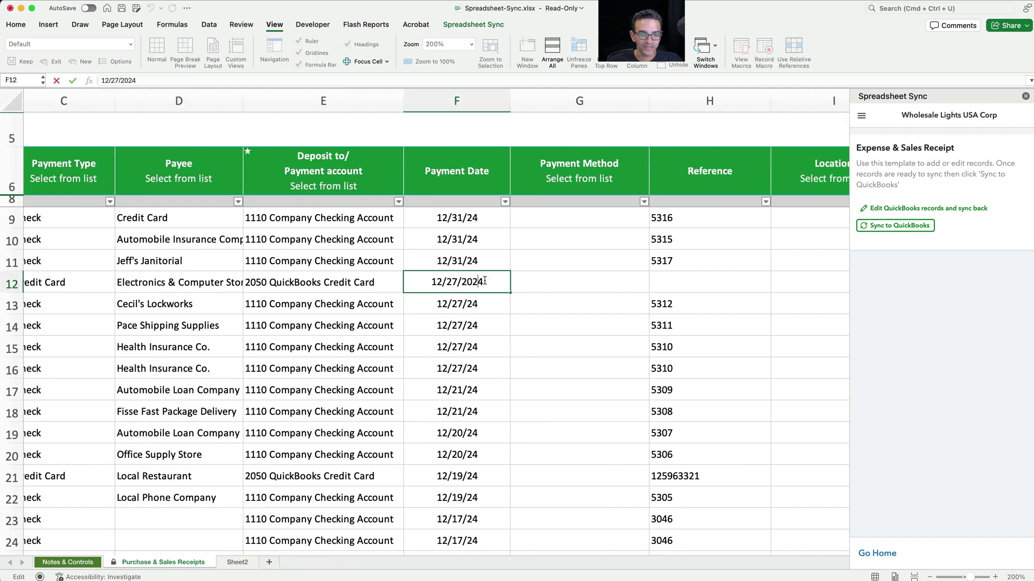
pyautogui.doubleClick(483, 310)
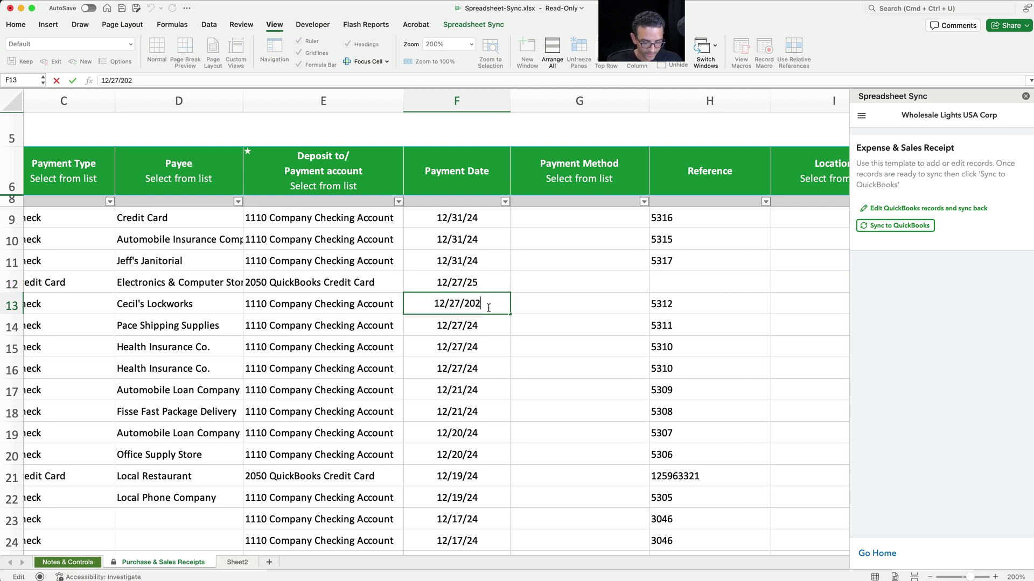
pyautogui.doubleClick(487, 326)
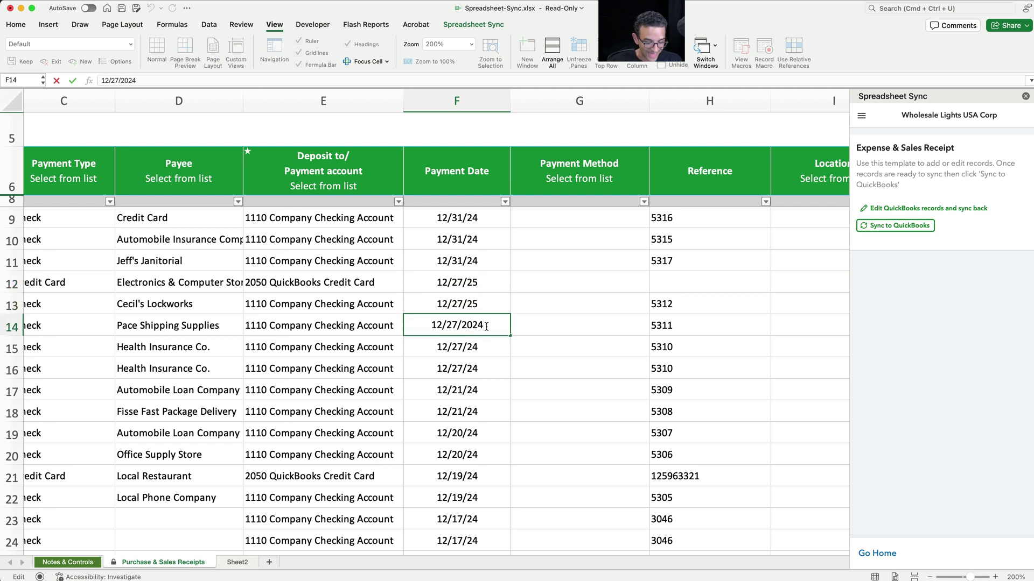
pyautogui.write('5')
pyautogui.click(473, 369)
# Enter reference numbers 54544 in H12 and 848454 in H16
pyautogui.hscroll(2, 651, 288)
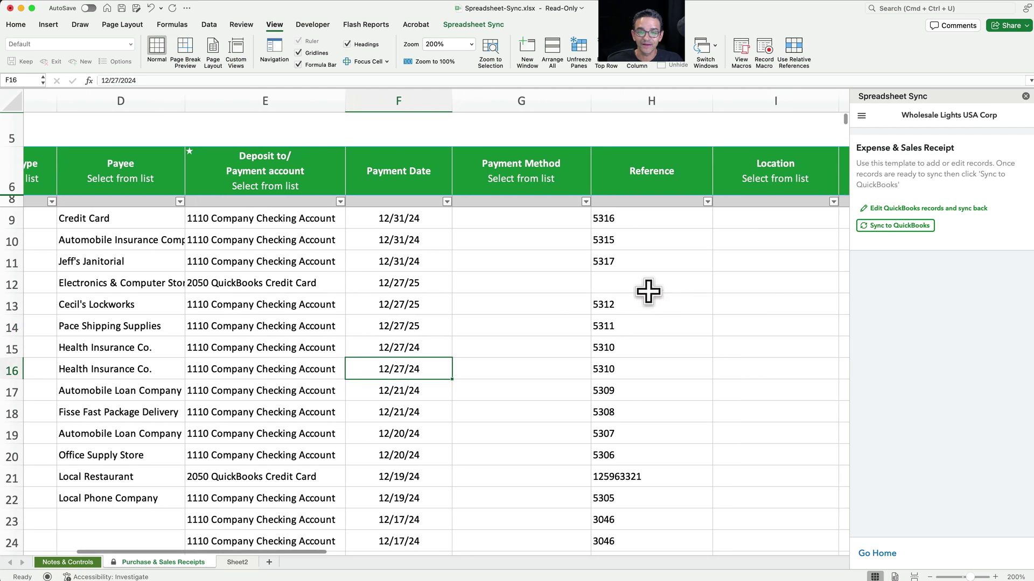
pyautogui.click(620, 278)
pyautogui.write('54544')
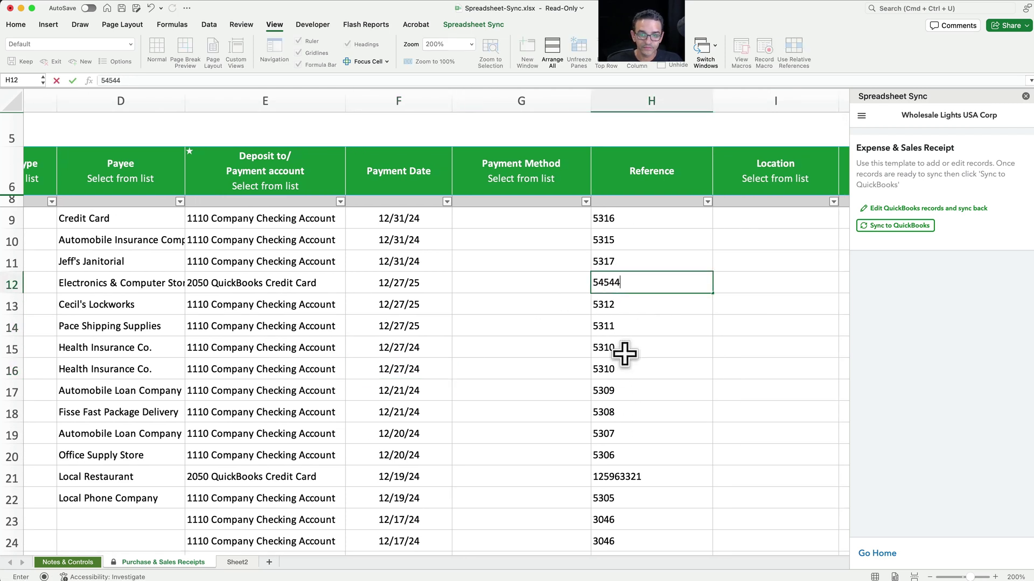
pyautogui.click(617, 370)
pyautogui.write('848454')
pyautogui.click(620, 370)
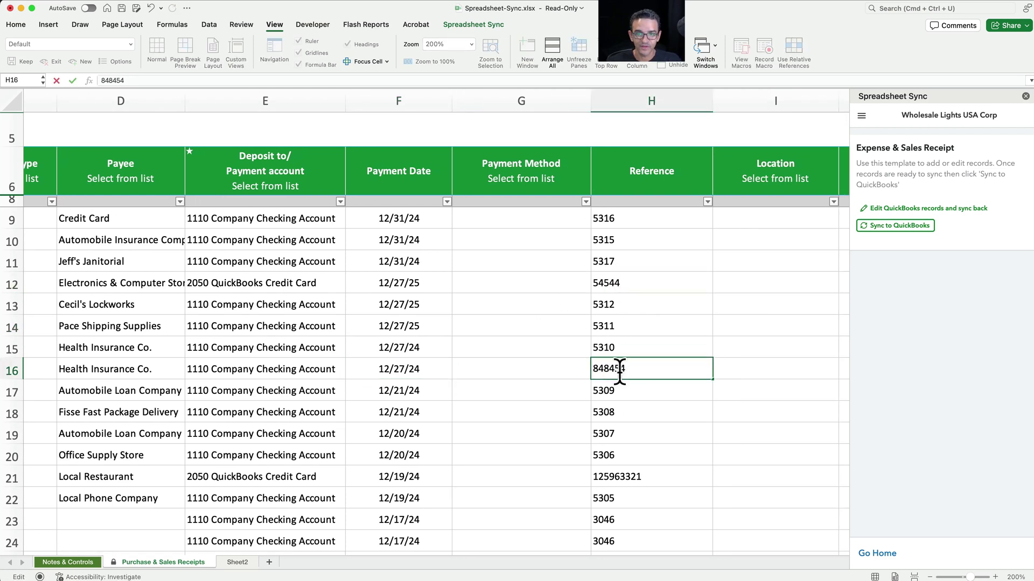
pyautogui.hscroll(5, 711, 299)
pyautogui.click(592, 291)
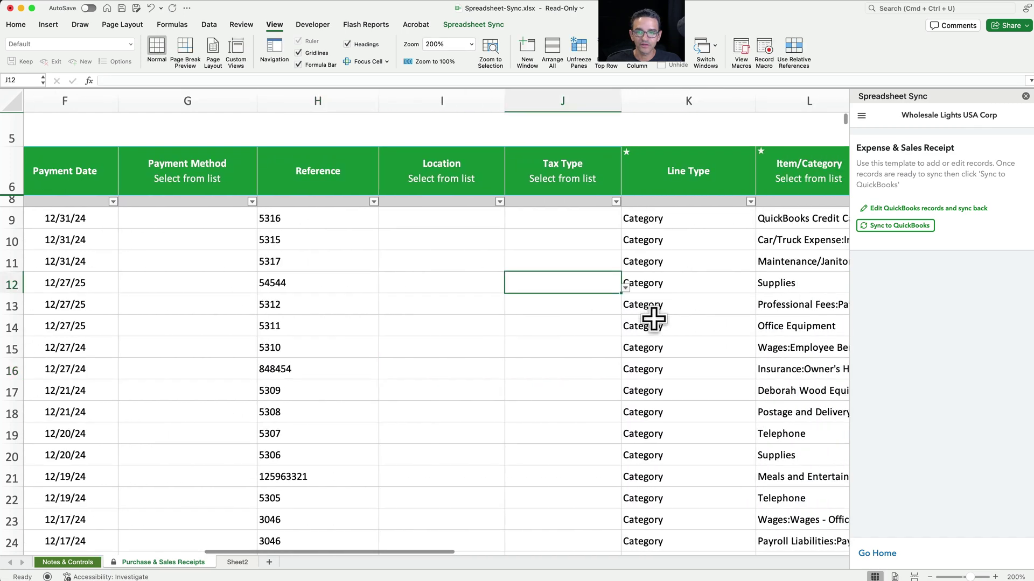
# Set the Post? column to Yes on row 9 and fill it down to row 22
pyautogui.hscroll(3, 538, 307)
pyautogui.click(528, 299)
pyautogui.hscroll(5, 527, 325)
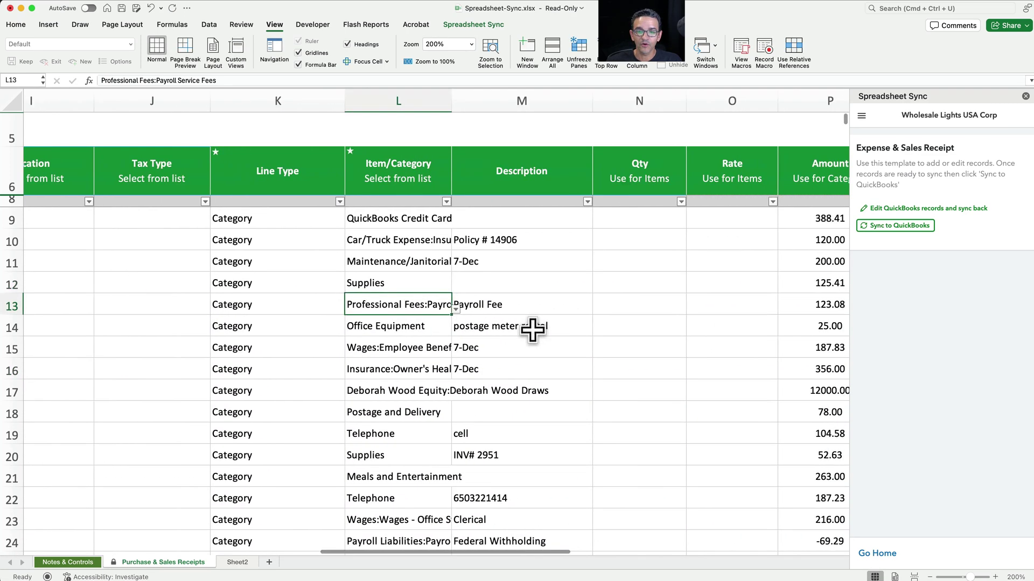
pyautogui.hscroll(3, 562, 328)
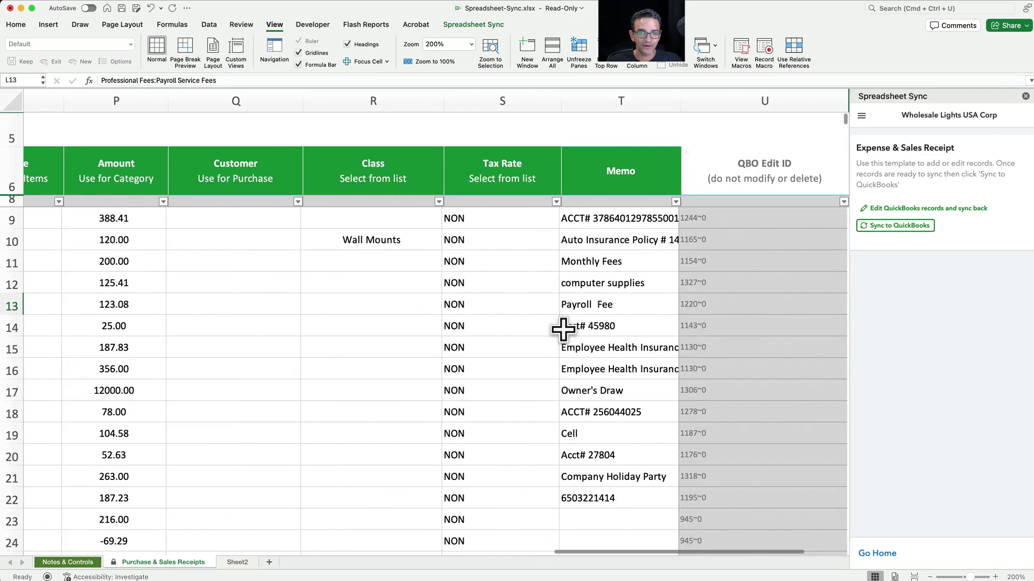
pyautogui.hscroll(-15, 452, 337)
pyautogui.hscroll(2, 451, 337)
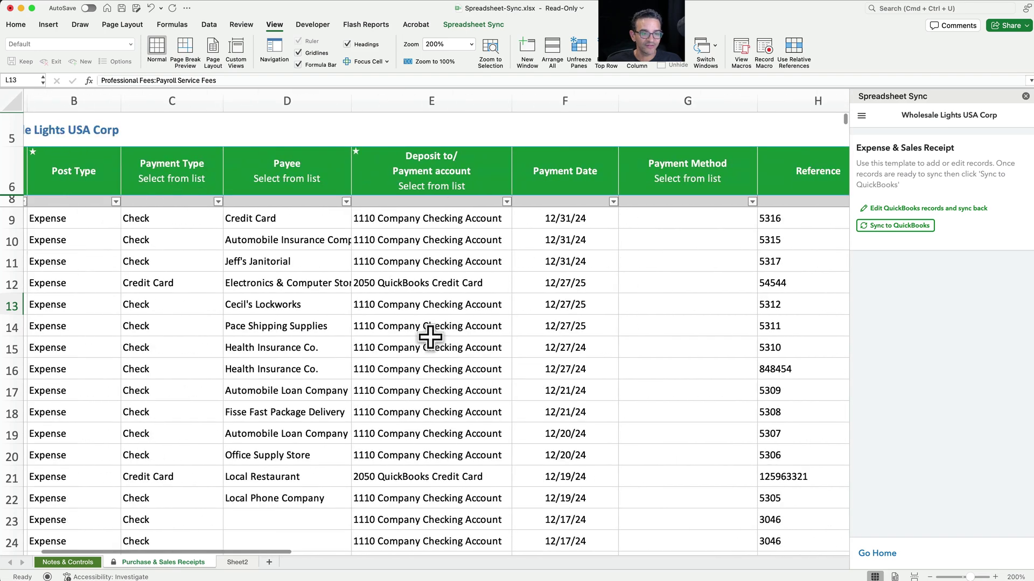
pyautogui.hscroll(-2, 178, 262)
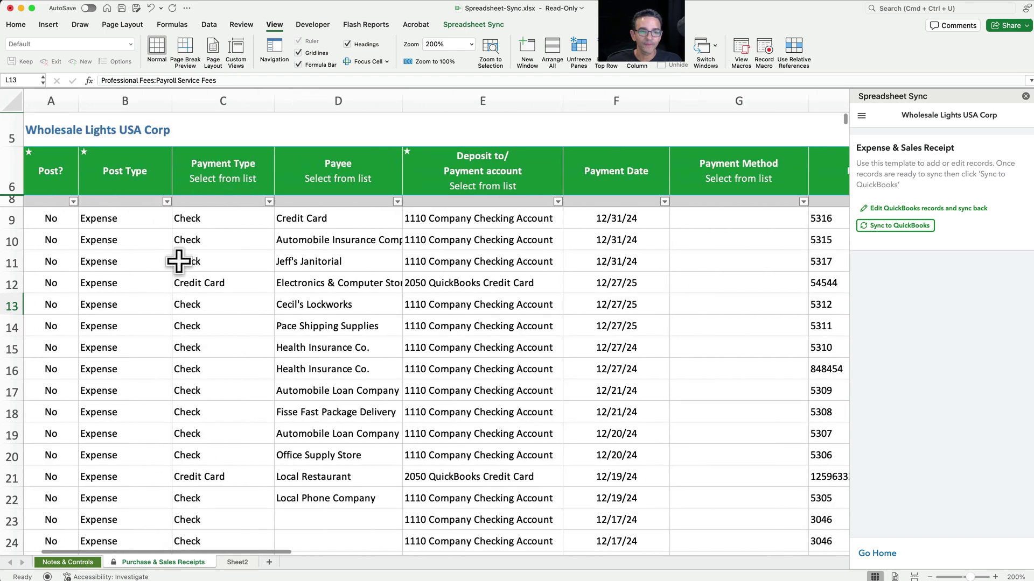
pyautogui.click(59, 218)
pyautogui.click(82, 223)
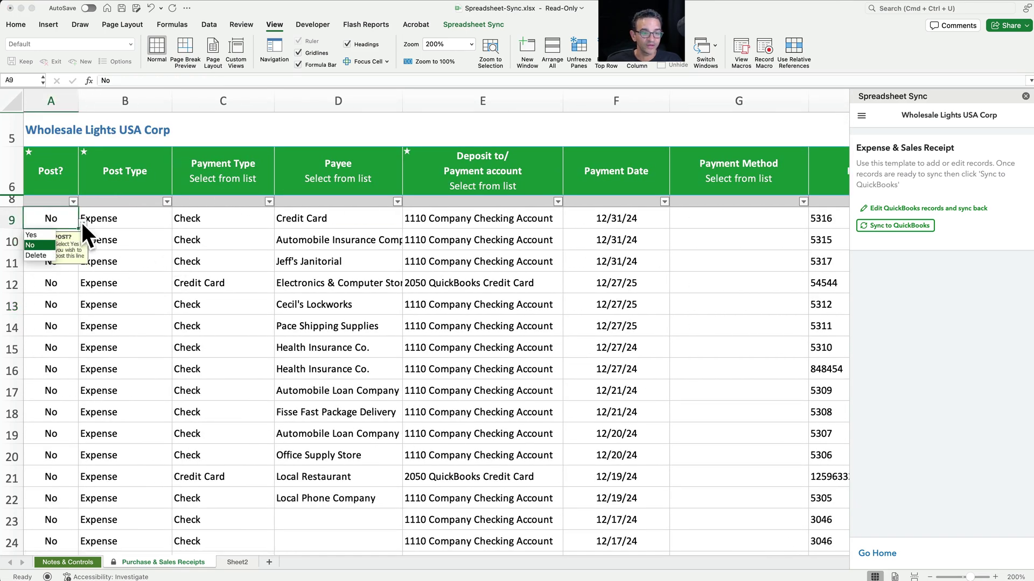
pyautogui.click(43, 235)
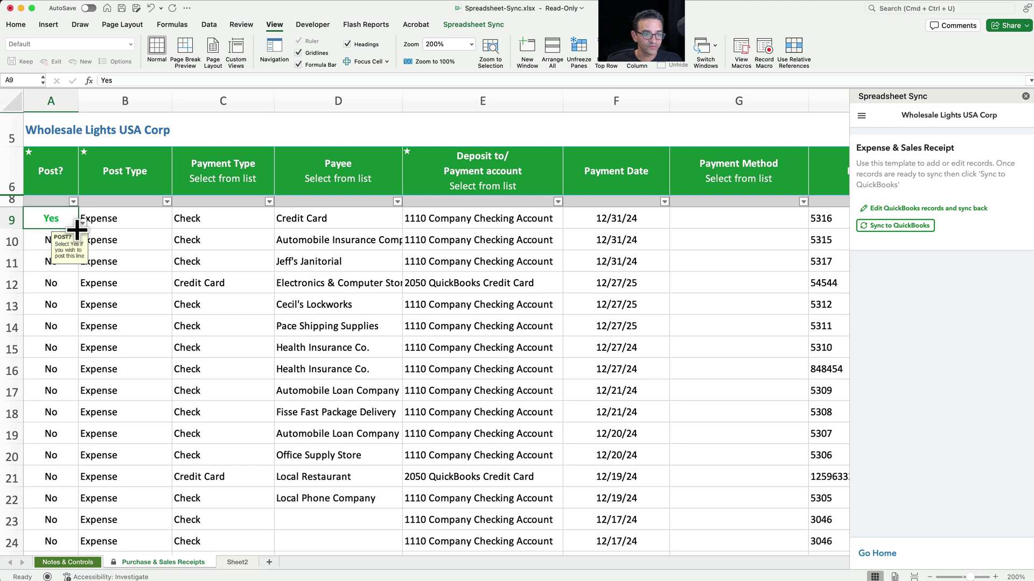
pyautogui.moveTo(77, 229); pyautogui.dragTo(51, 220)
pyautogui.click(48, 327)
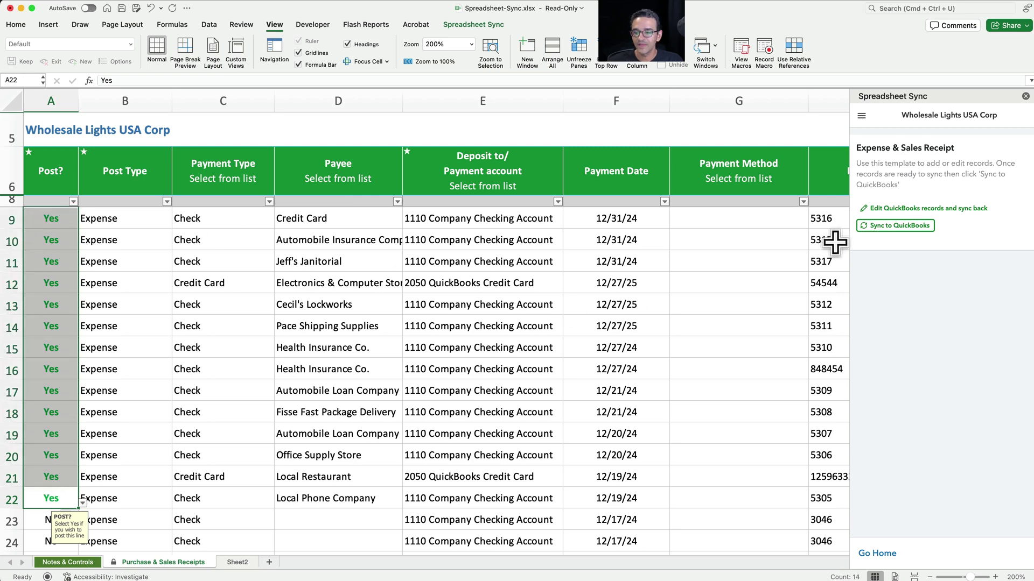
# Sync the Yes-marked expense rows back to QuickBooks and confirm
pyautogui.click(901, 226)
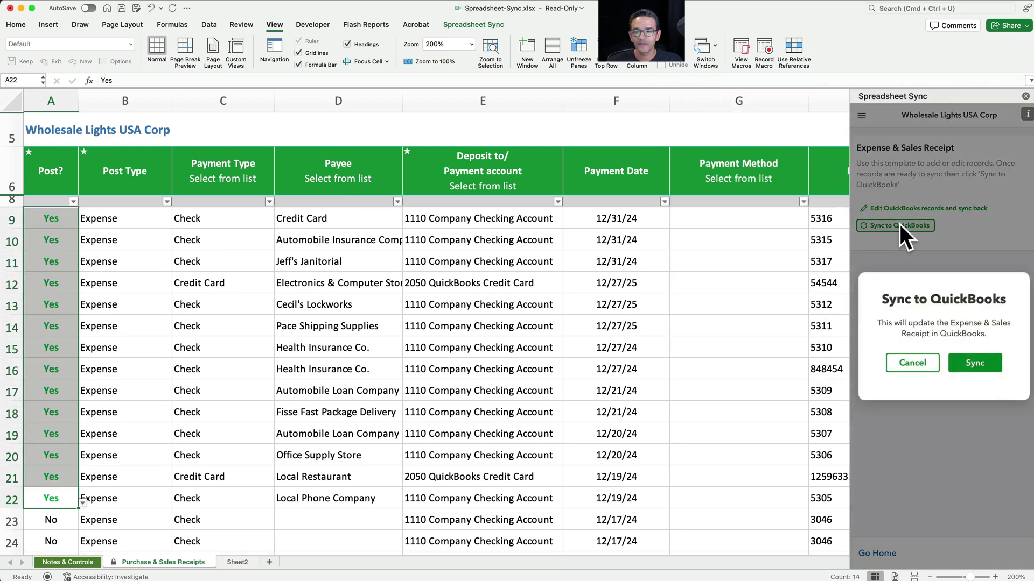
pyautogui.click(971, 364)
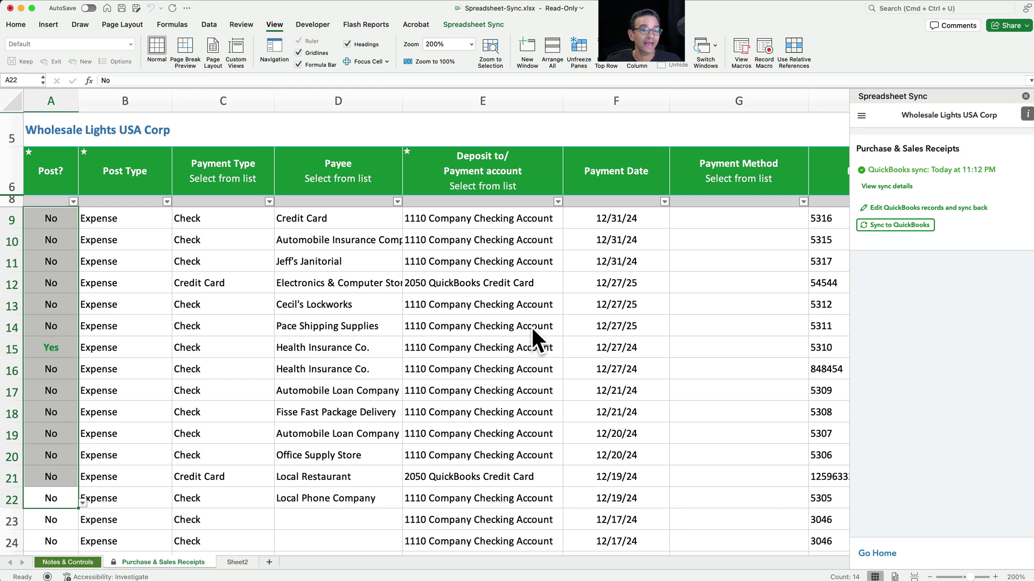
# Open check 5307 to Automobile Loan Company in QuickBooks and view its audit history
pyautogui.click(605, 322)
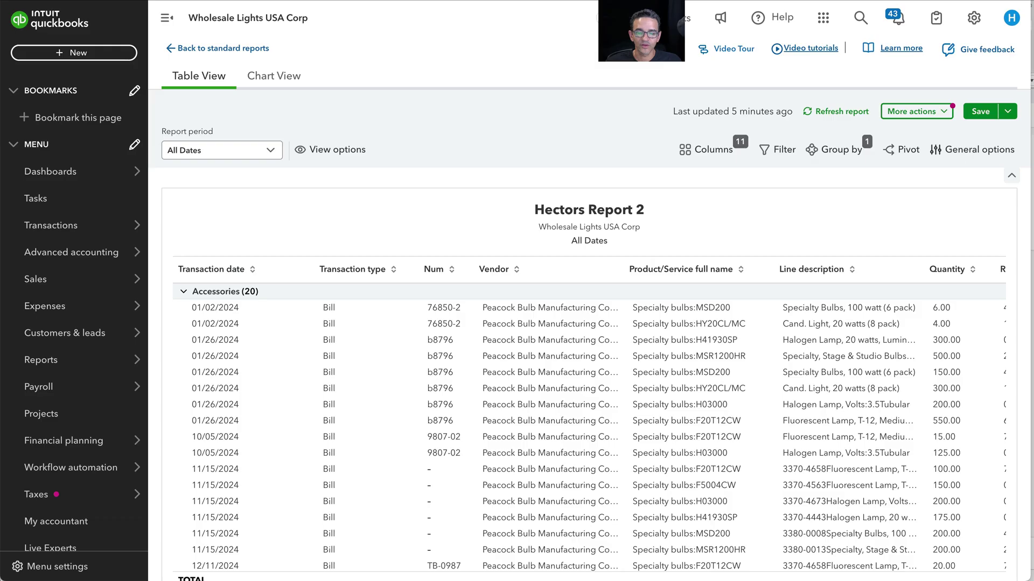
pyautogui.click(859, 19)
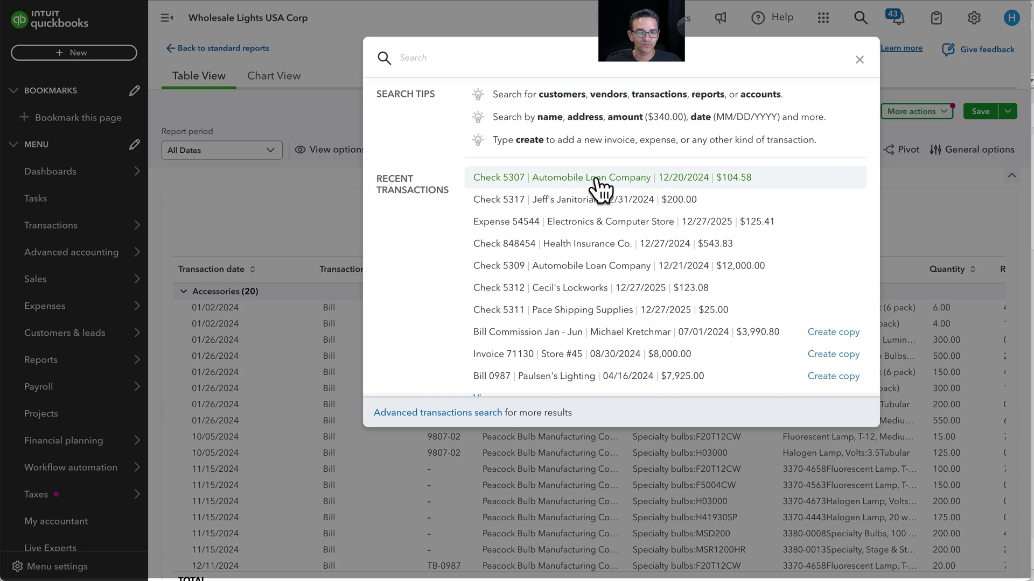
pyautogui.click(547, 177)
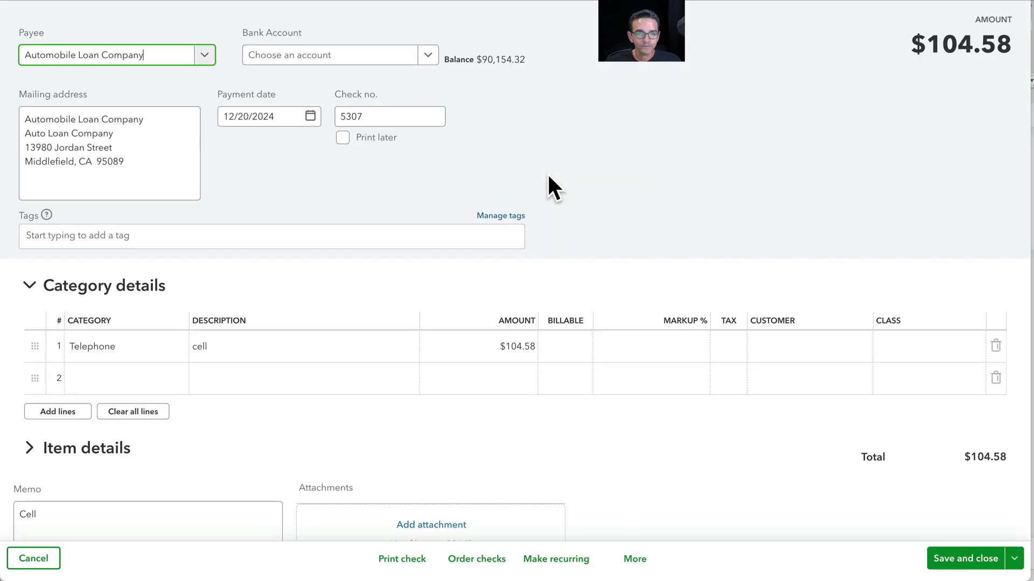
pyautogui.click(636, 561)
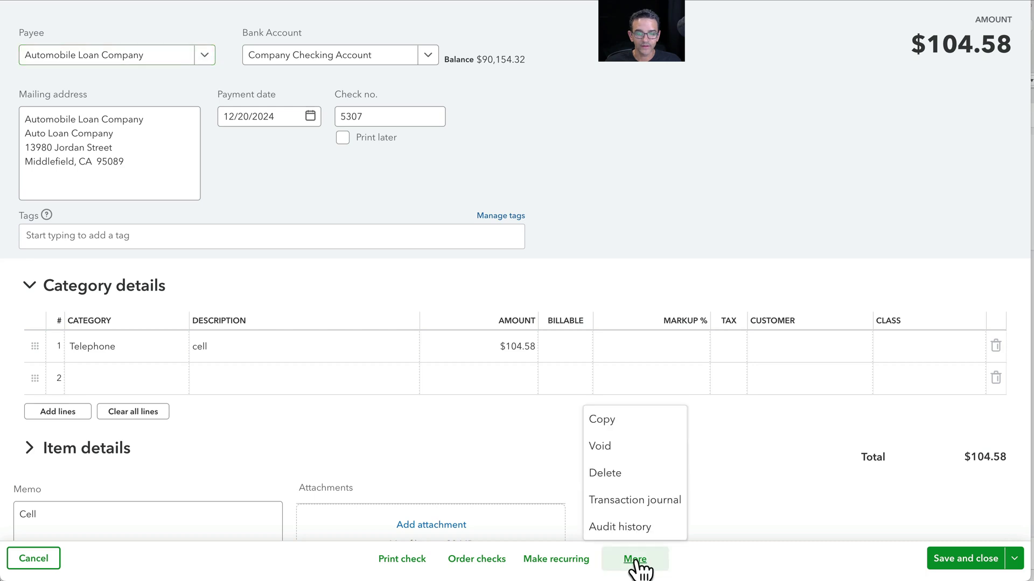
pyautogui.click(633, 529)
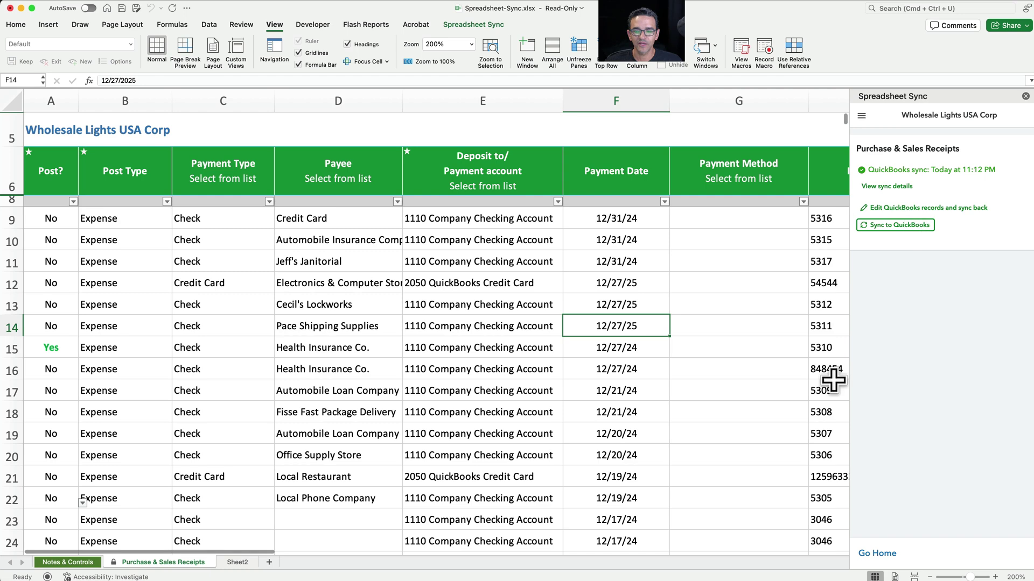
# Clear the sheet and start adding a new company group for a multi-company report
pyautogui.click(877, 553)
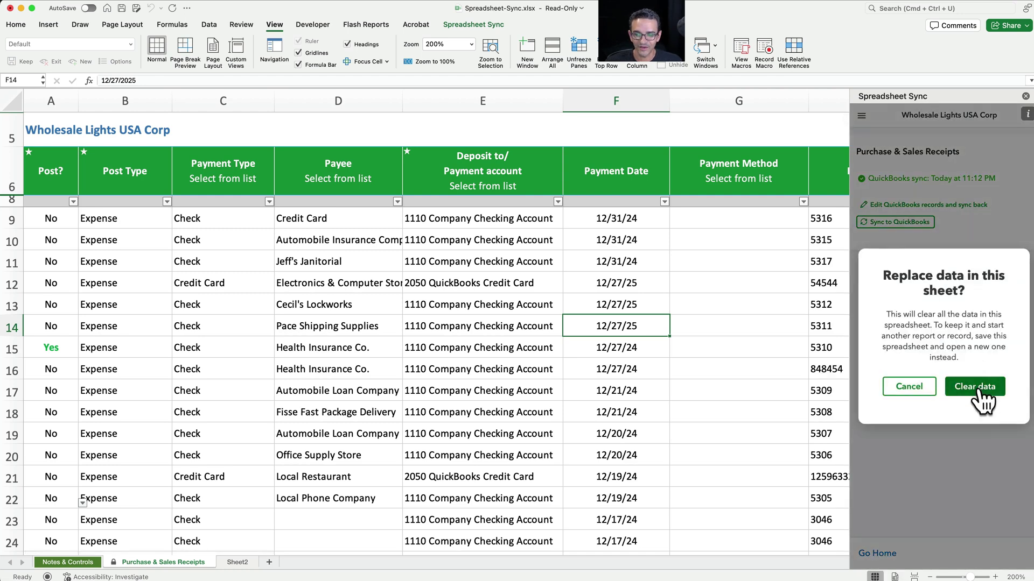
pyautogui.click(975, 387)
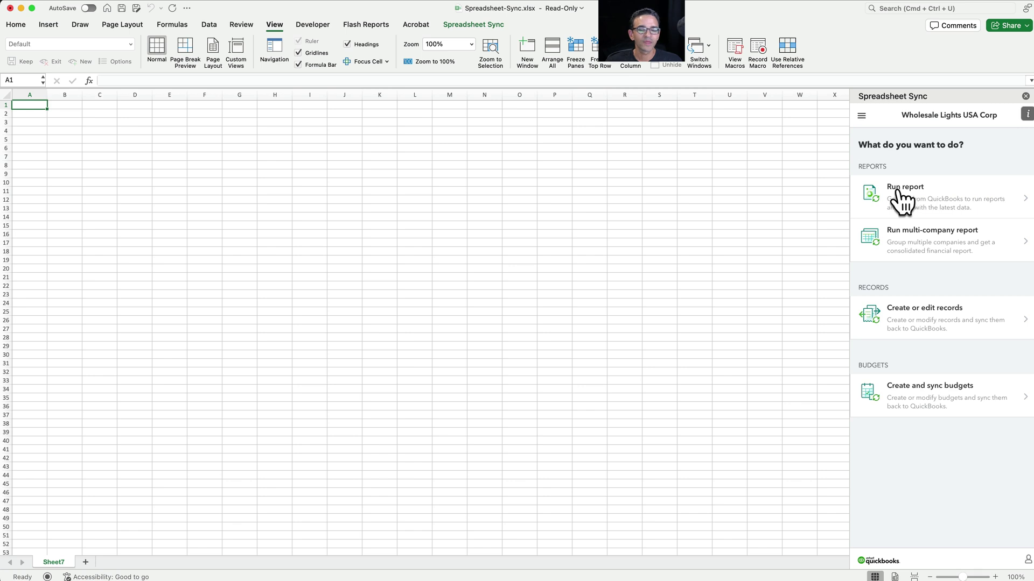
pyautogui.click(912, 240)
pyautogui.click(1012, 193)
pyautogui.click(899, 238)
pyautogui.click(961, 189)
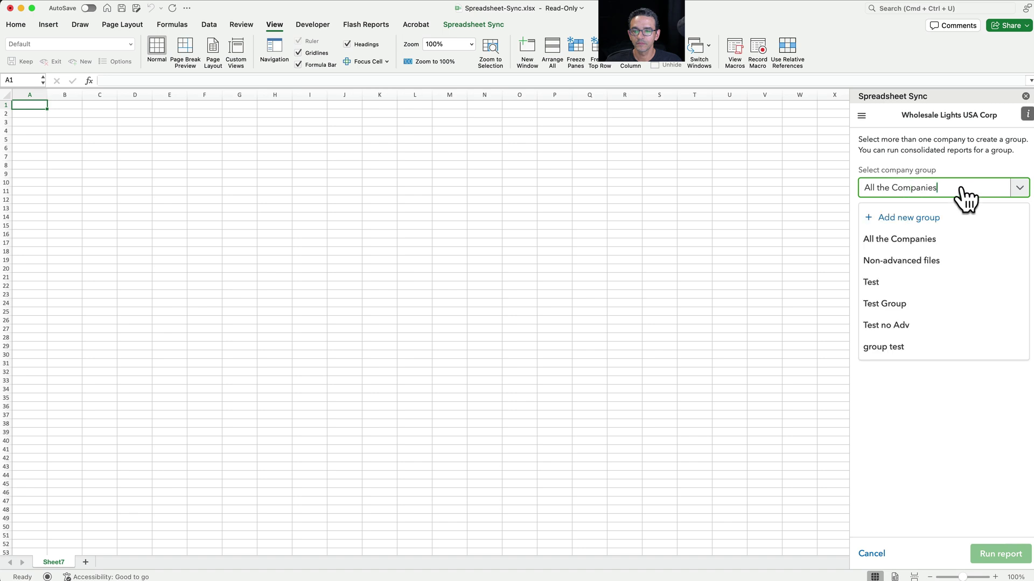
pyautogui.click(907, 218)
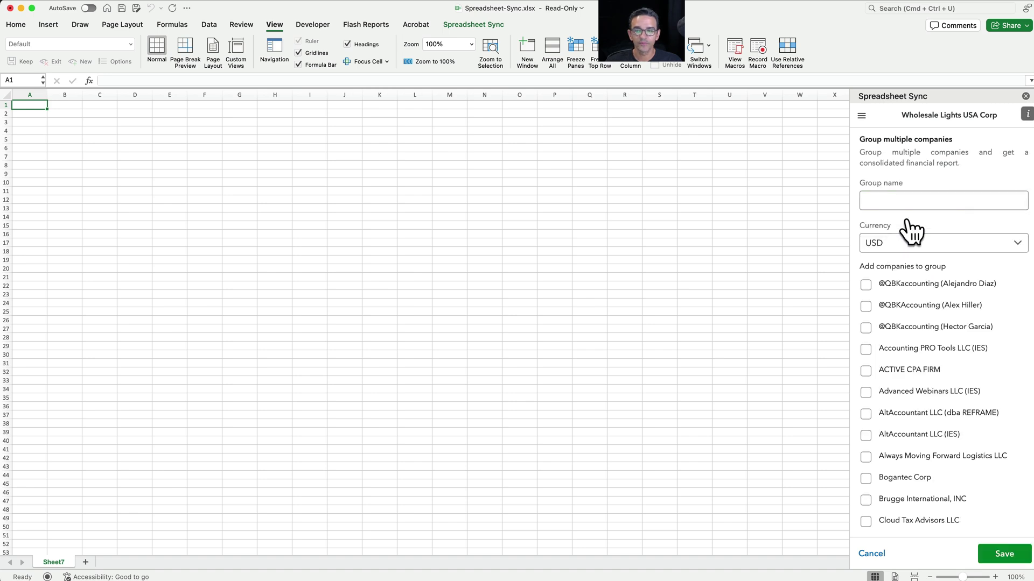
# Name the group Consolidated Group 1 and add Accounting PRO Tools and Advanced Webinars LLC (IES)
pyautogui.scroll(-1, 922, 334)
pyautogui.click(884, 180)
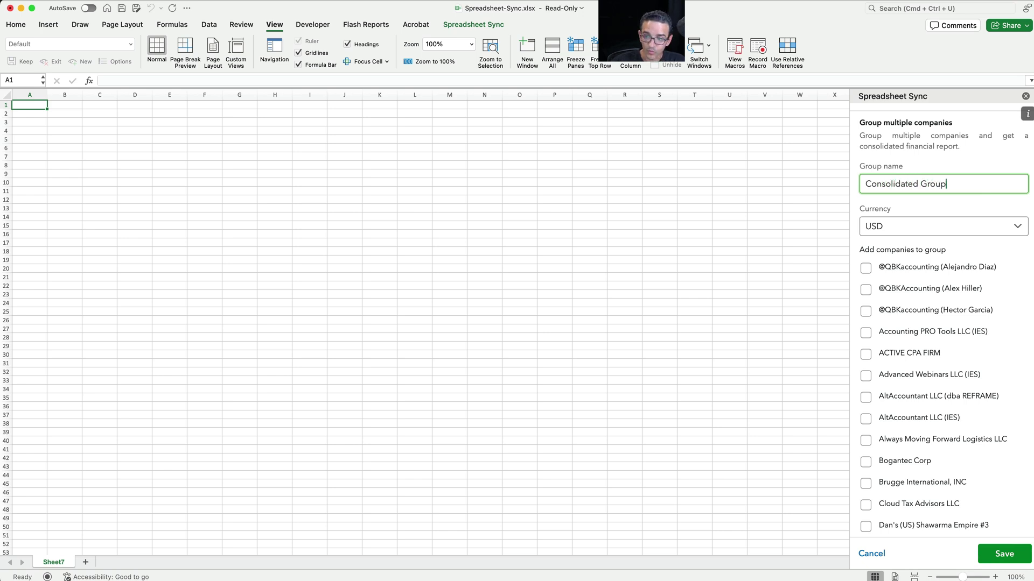
pyautogui.click(866, 334)
pyautogui.click(866, 372)
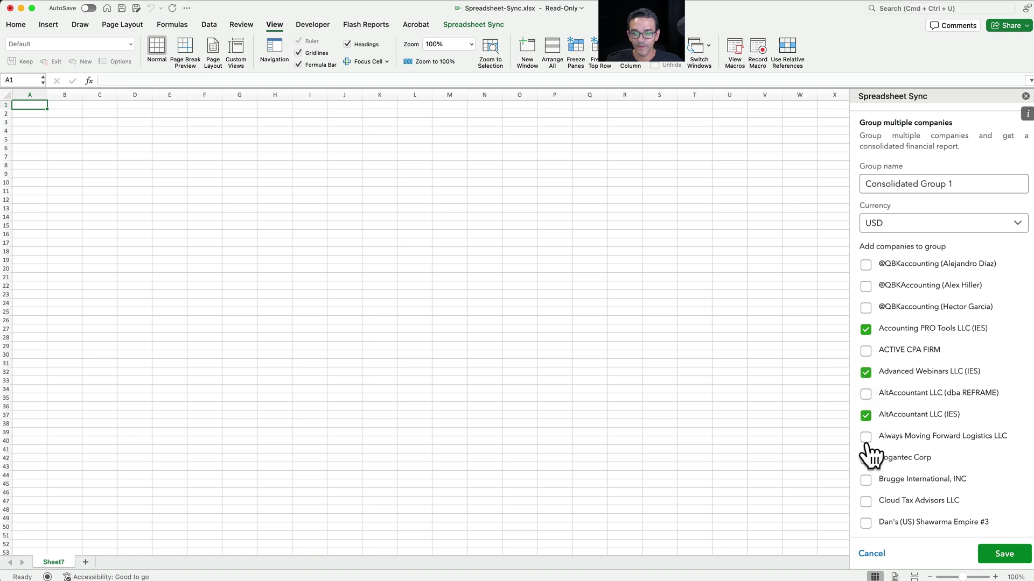
pyautogui.scroll(-1, 918, 471)
pyautogui.scroll(2, 918, 472)
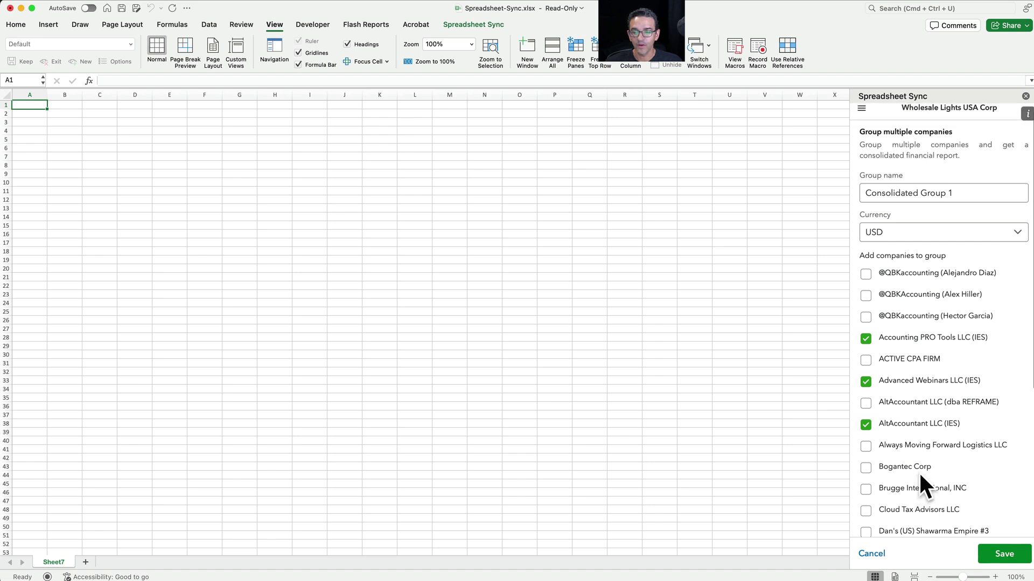
# Save the group and run a consolidated Profit and loss for Last year (Jan–Dec 2024)
pyautogui.click(1015, 562)
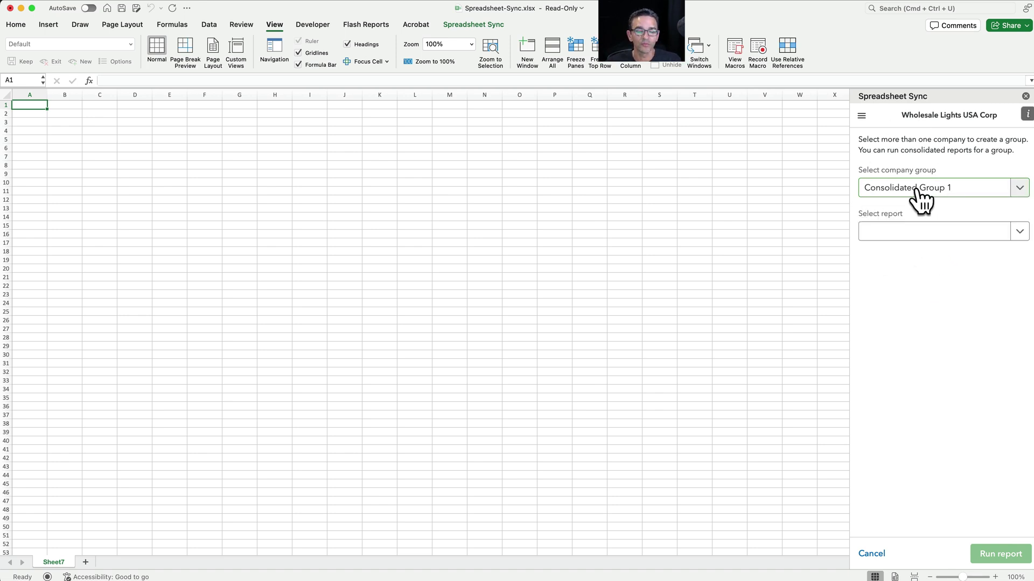
pyautogui.click(907, 232)
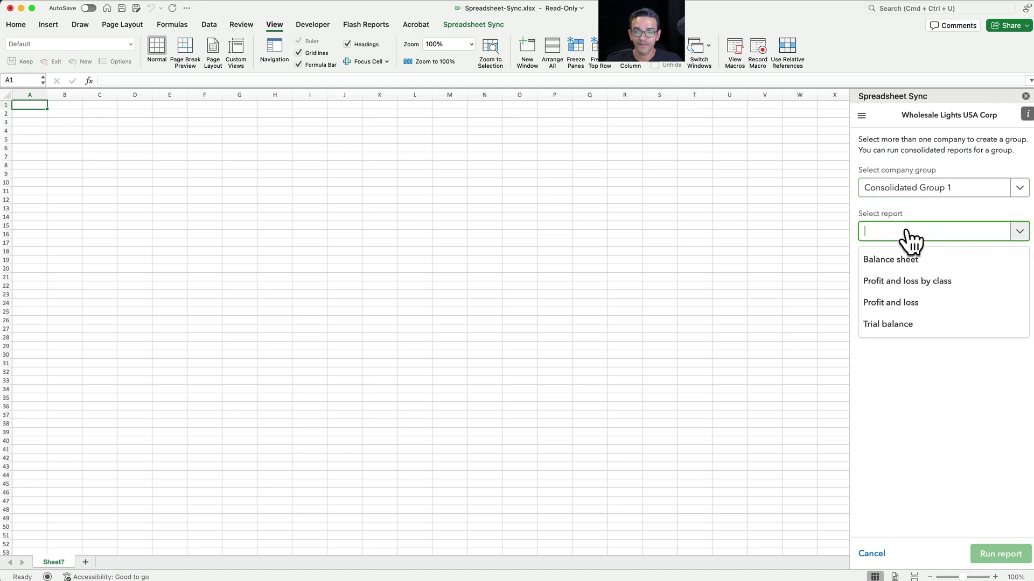
pyautogui.click(893, 303)
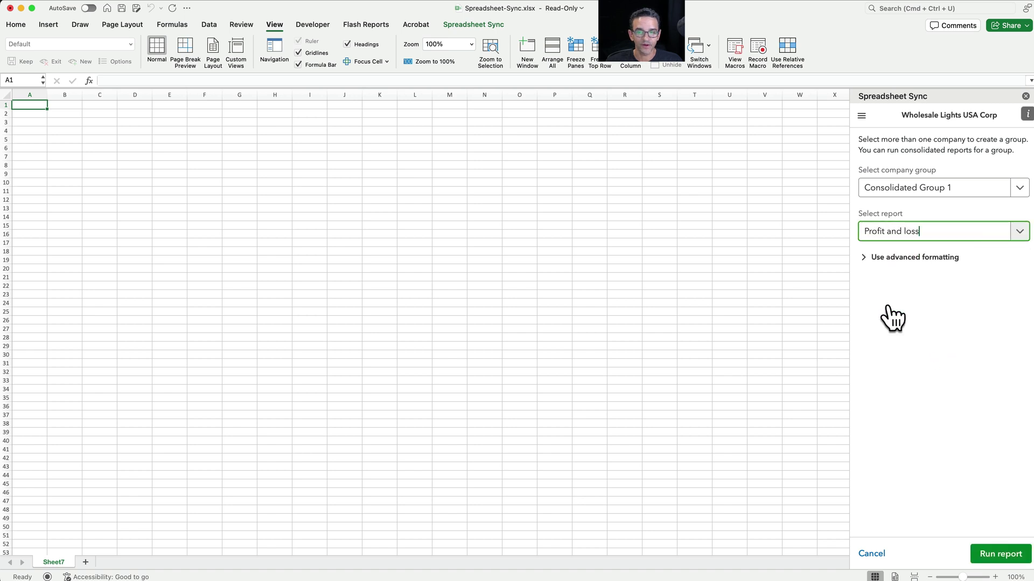
pyautogui.click(936, 374)
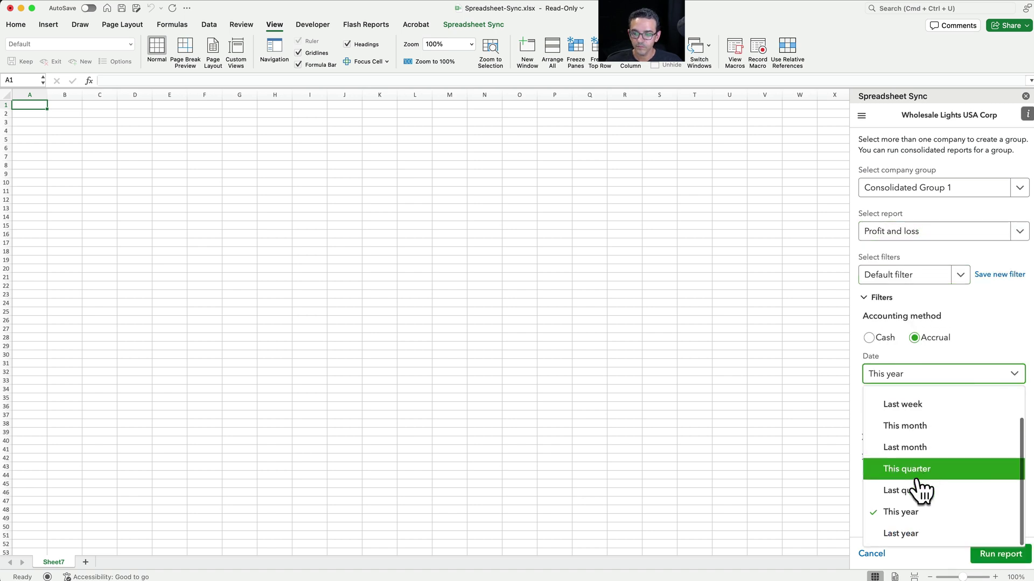
pyautogui.click(919, 533)
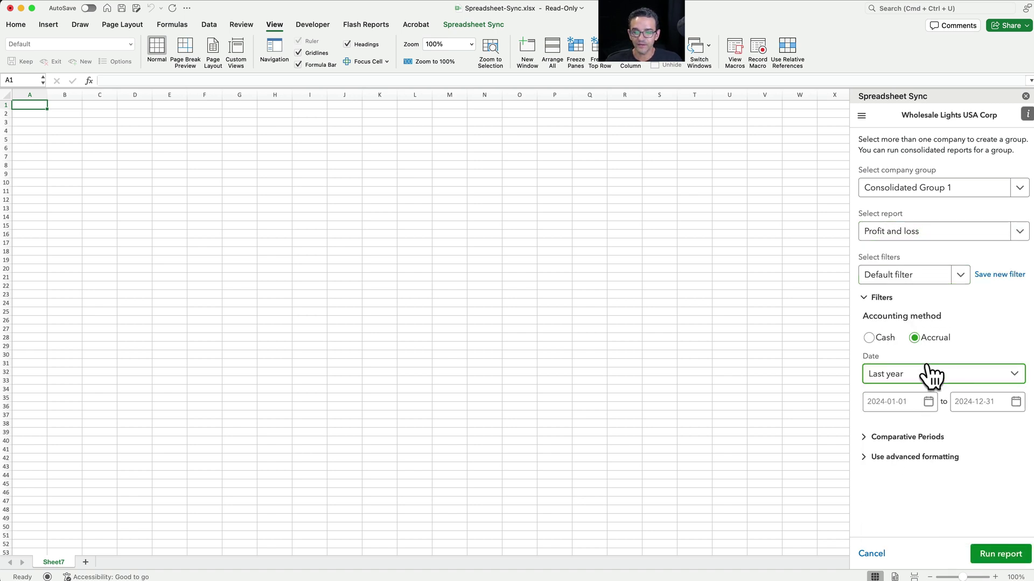
pyautogui.click(997, 556)
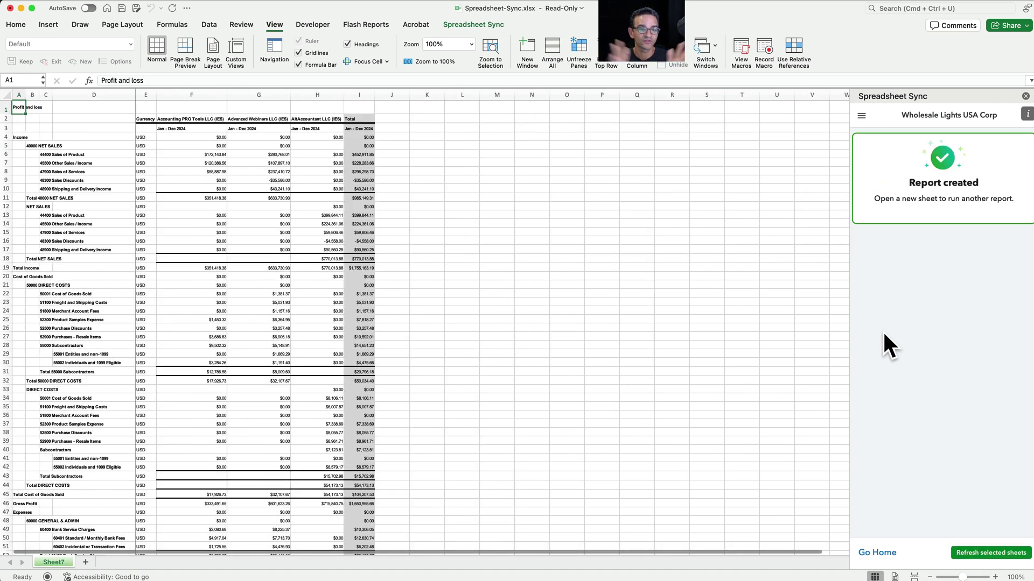
# Zoom the sheet to 200% and review company columns F, G and H
pyautogui.click(472, 44)
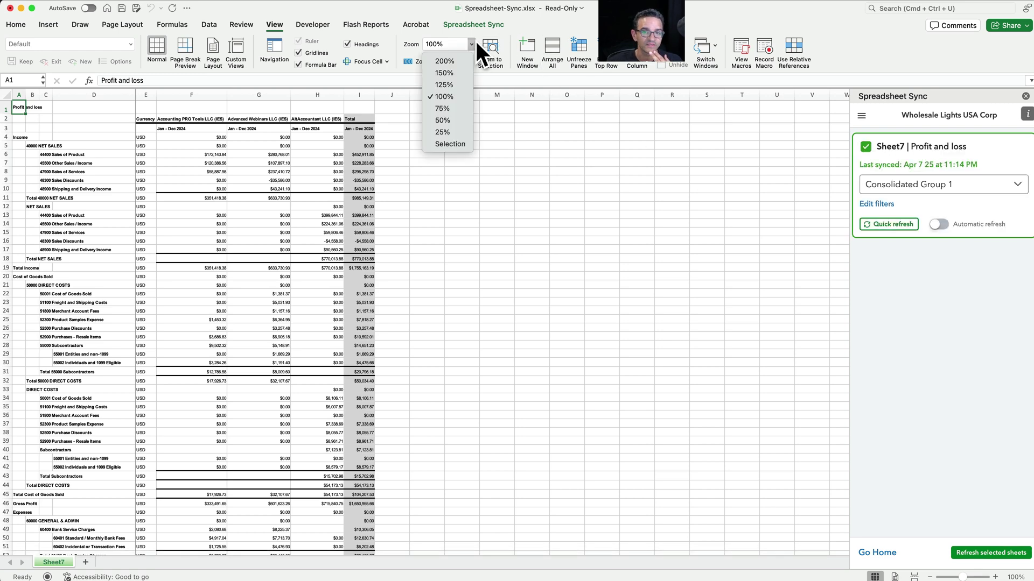
pyautogui.click(456, 60)
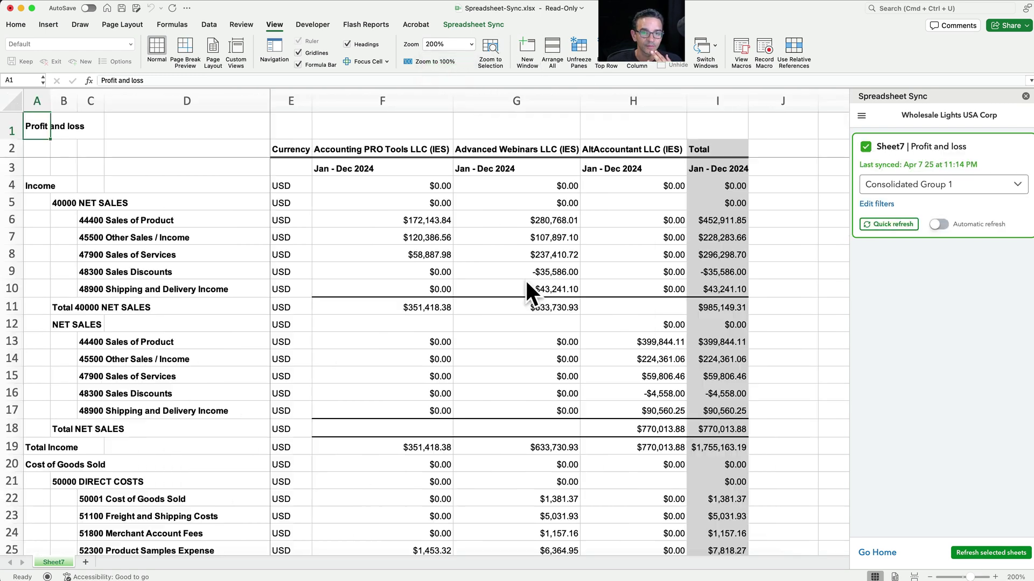
pyautogui.click(392, 99)
pyautogui.click(515, 94)
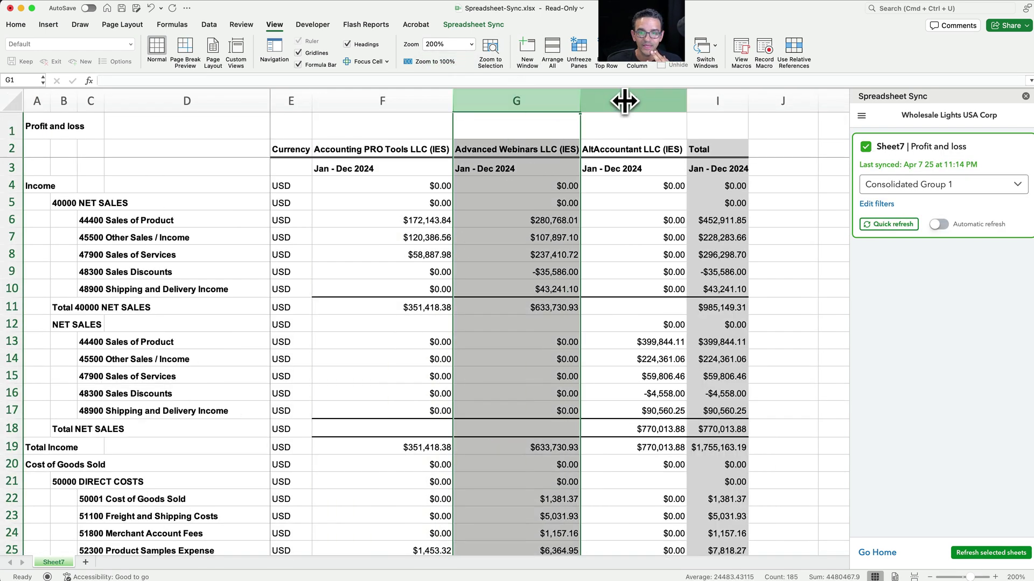
pyautogui.click(636, 98)
# Check NET SALES in H12, subcontractor cell G29, and the Total column I
pyautogui.click(598, 323)
pyautogui.scroll(-3, 560, 349)
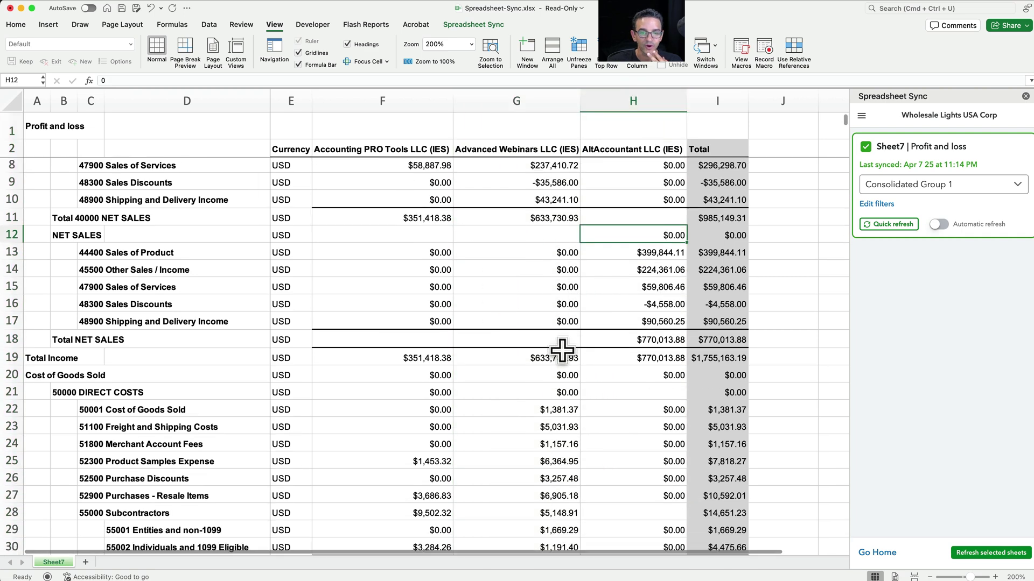
pyautogui.scroll(-5, 530, 445)
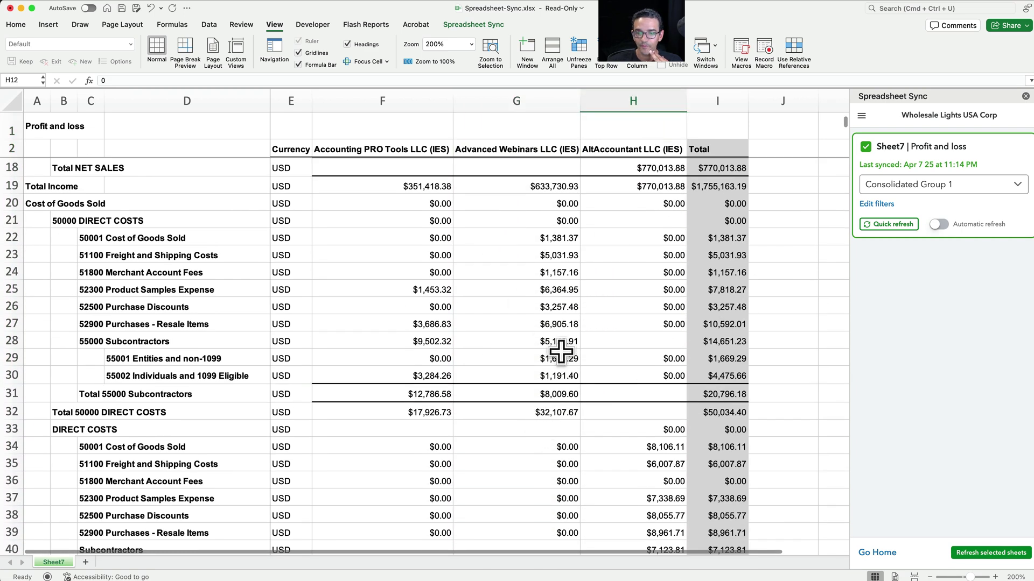
pyautogui.click(563, 352)
pyautogui.scroll(1, 561, 353)
pyautogui.scroll(7, 561, 352)
pyautogui.click(732, 101)
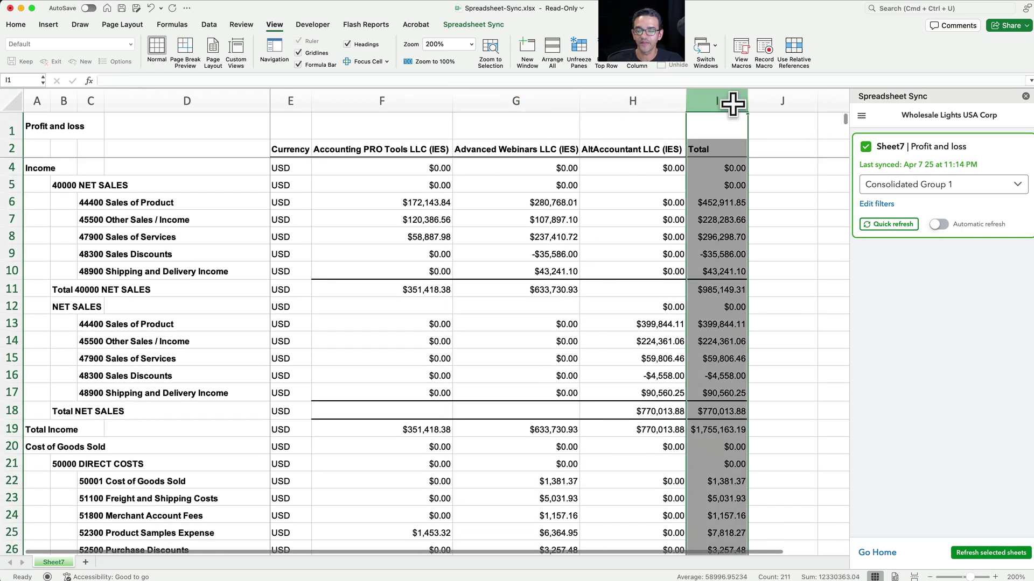
pyautogui.click(801, 240)
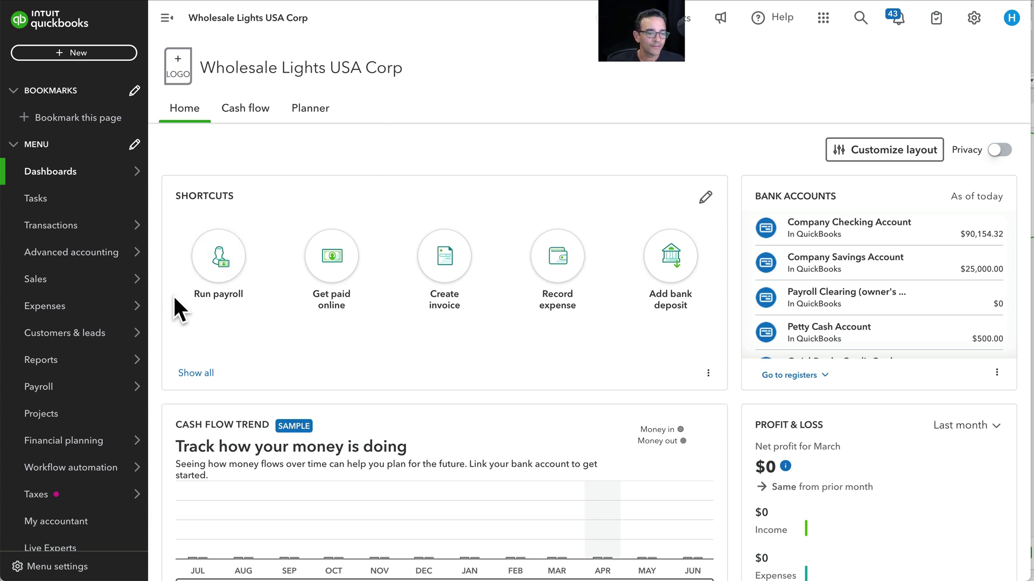
# Go to the Reports Spreadsheet sync page and choose Run report in Google Sheets
pyautogui.moveTo(51, 360)
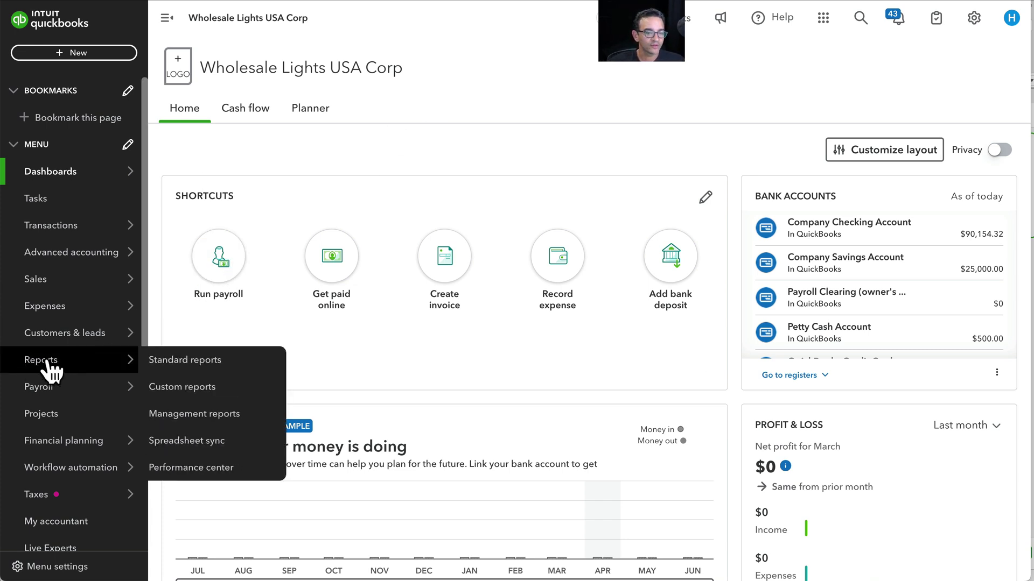
pyautogui.click(199, 442)
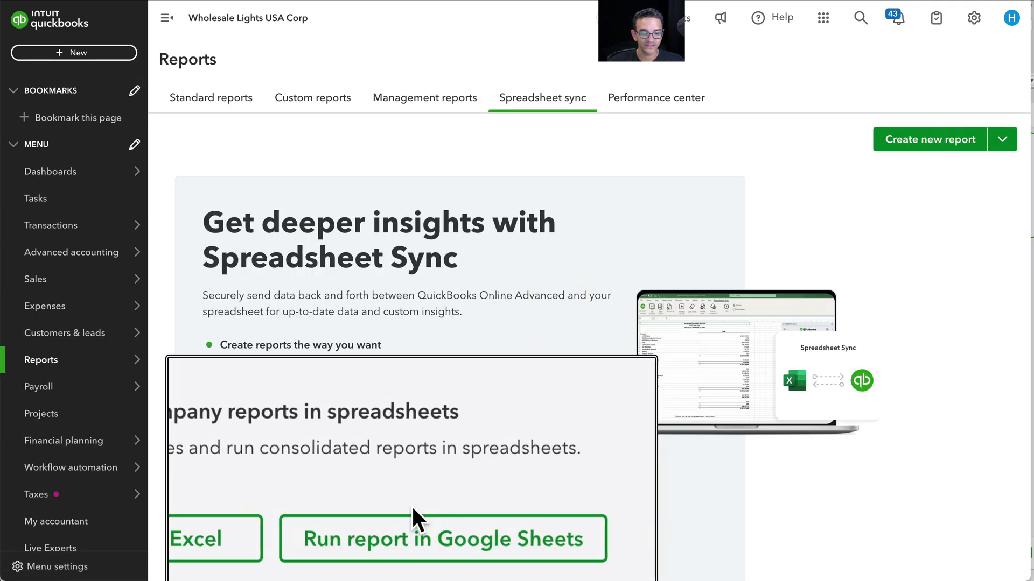
pyautogui.click(437, 517)
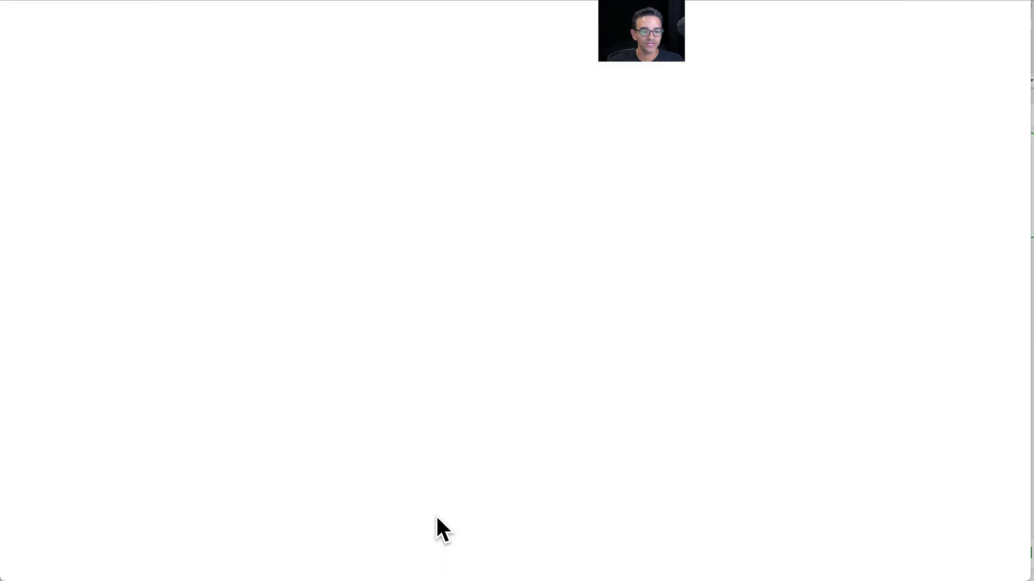
# Admin-install Spreadsheet Sync for the whole organization, accepting the terms of service
pyautogui.click(743, 62)
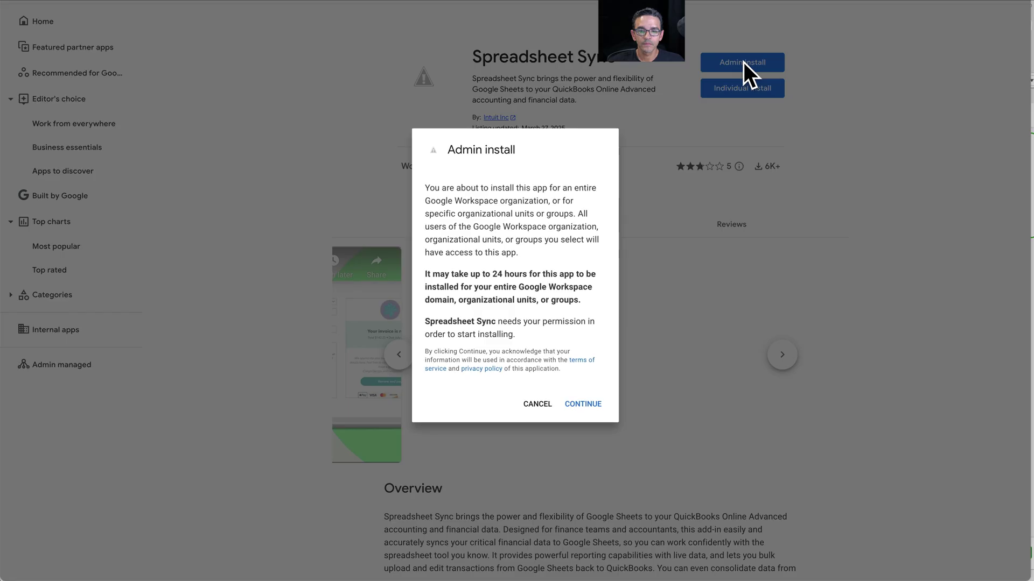
pyautogui.click(584, 405)
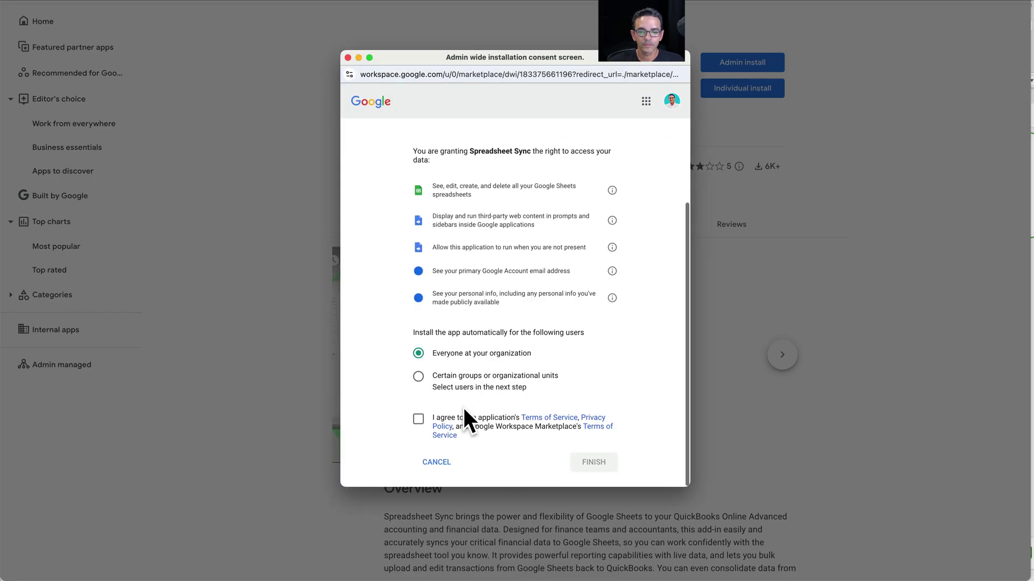
pyautogui.click(418, 419)
pyautogui.click(598, 464)
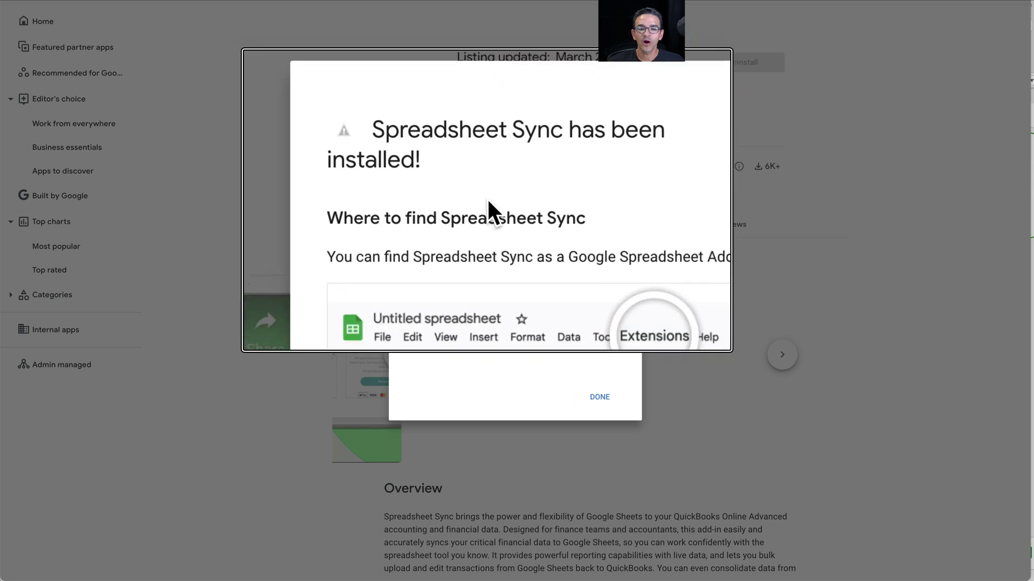
pyautogui.click(599, 397)
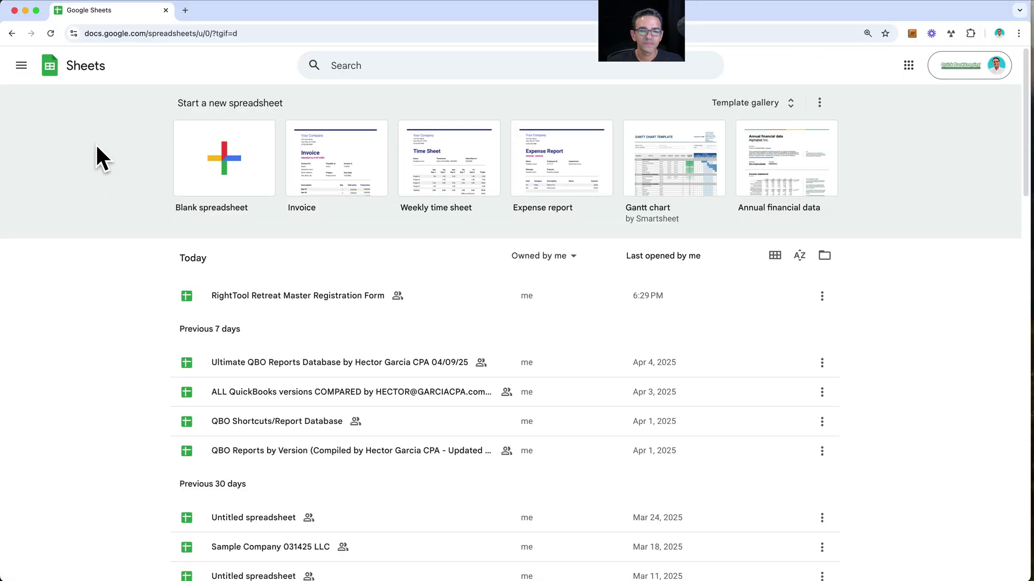
# Create a blank spreadsheet and launch Spreadsheet Sync from the Extensions menu
pyautogui.click(239, 155)
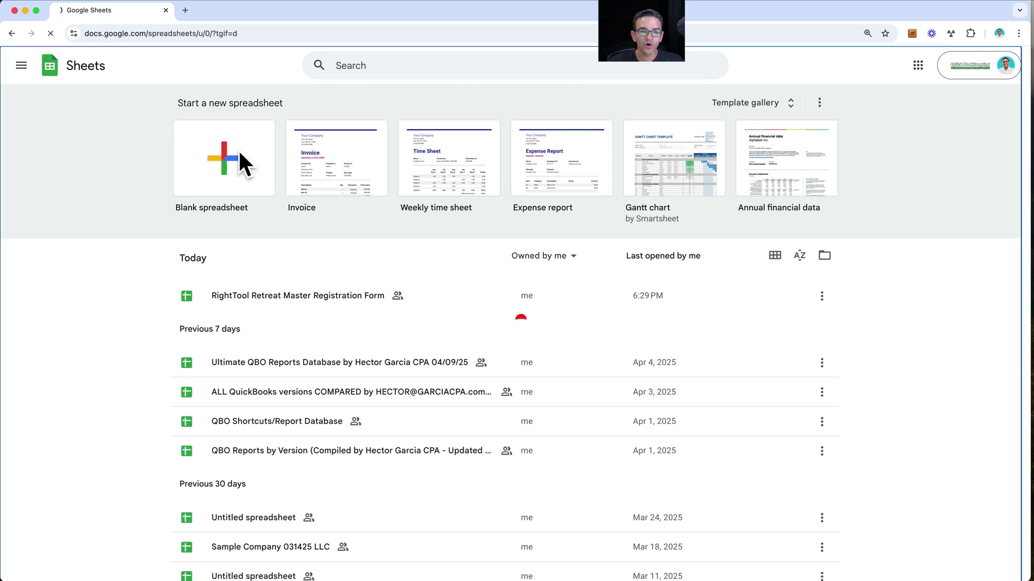
pyautogui.click(300, 215)
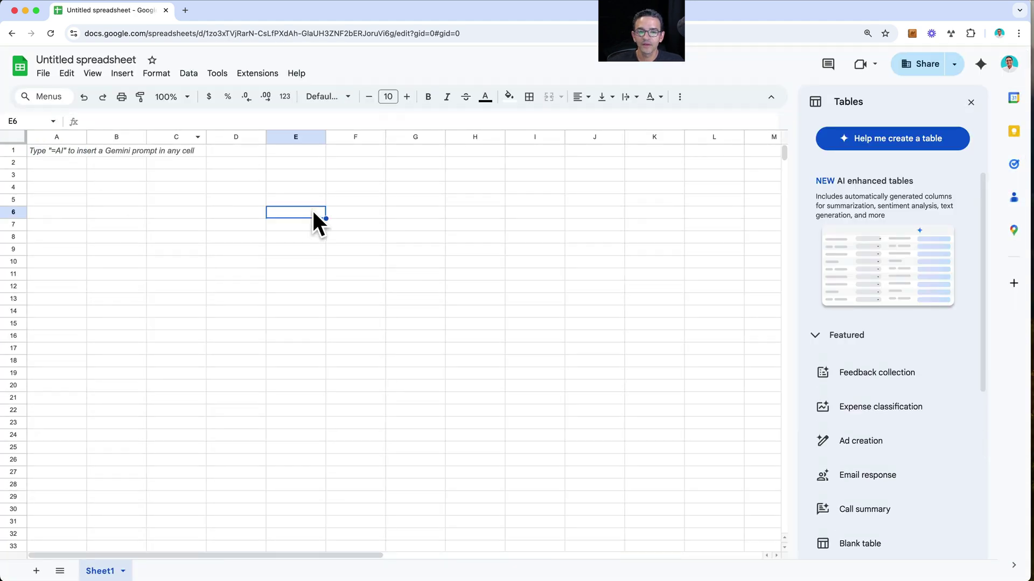
pyautogui.click(257, 74)
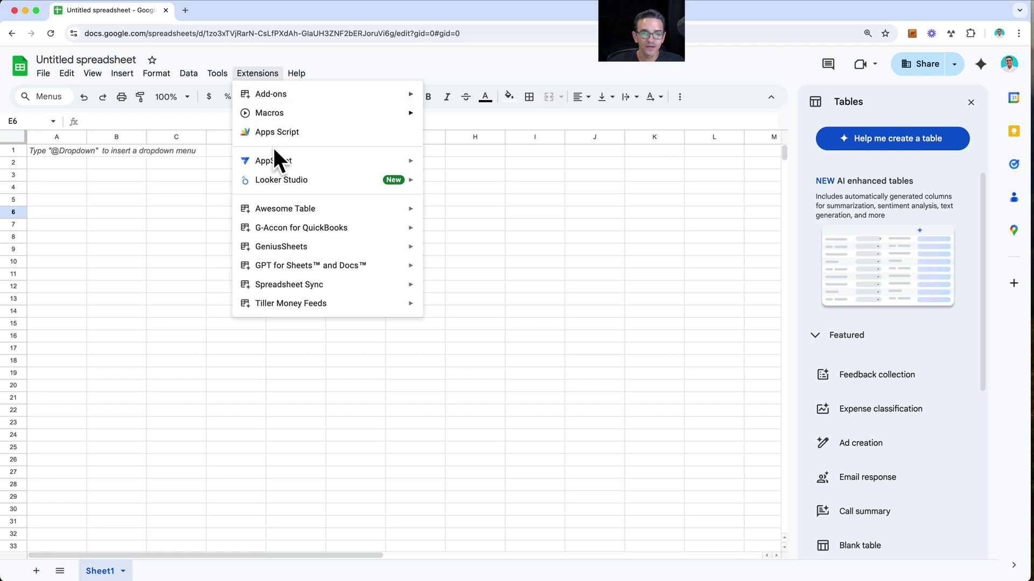
pyautogui.moveTo(298, 285)
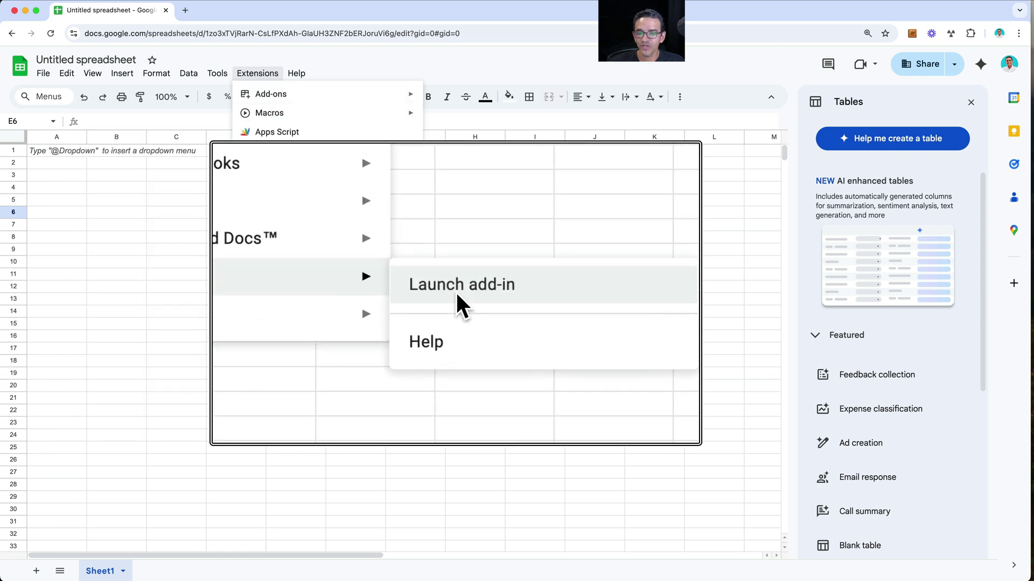
pyautogui.click(459, 289)
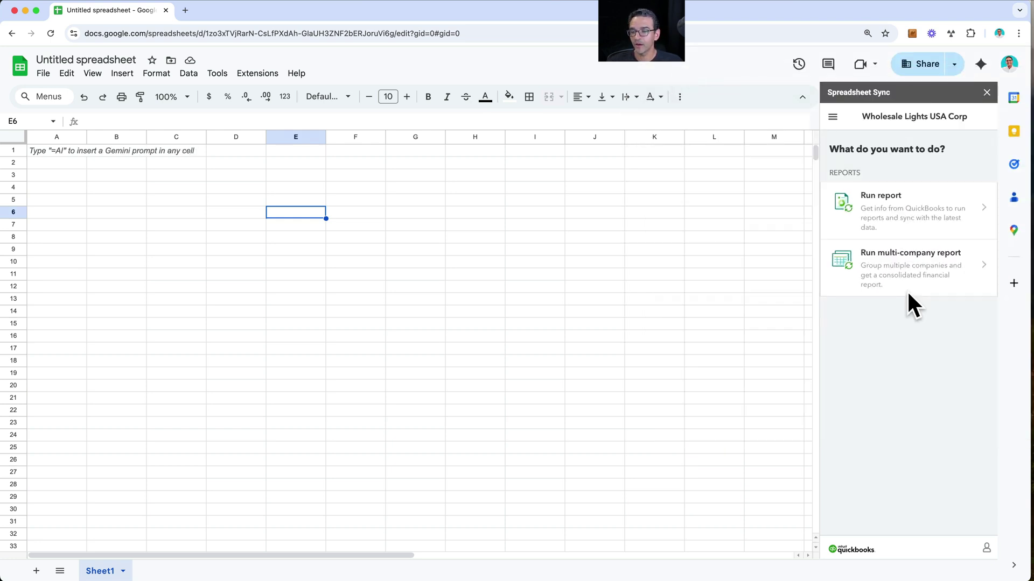
# Run the owner's custom Report 2 for All dates instead of the Balance Sheet
pyautogui.click(913, 212)
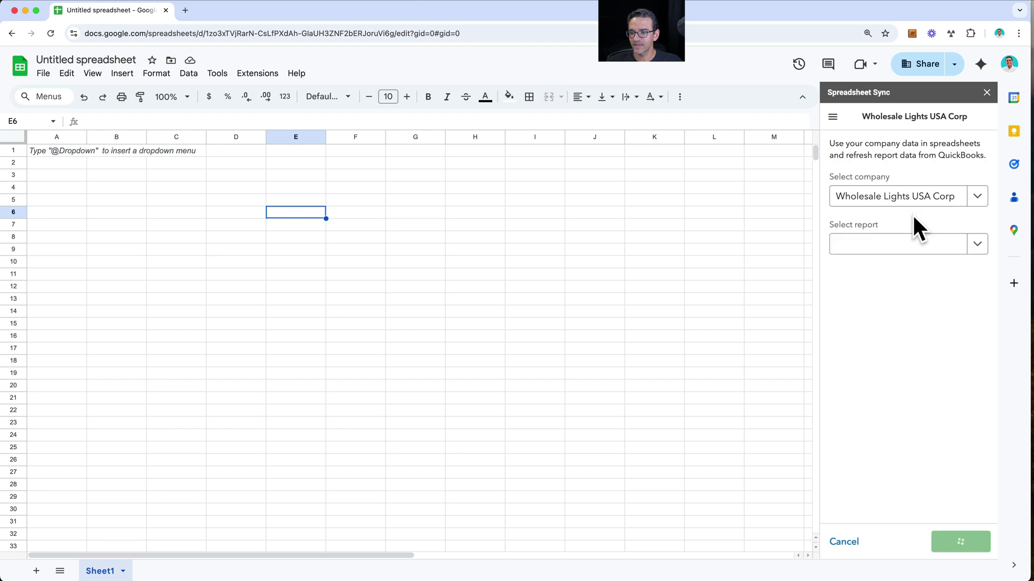
pyautogui.click(973, 245)
pyautogui.scroll(-3, 897, 381)
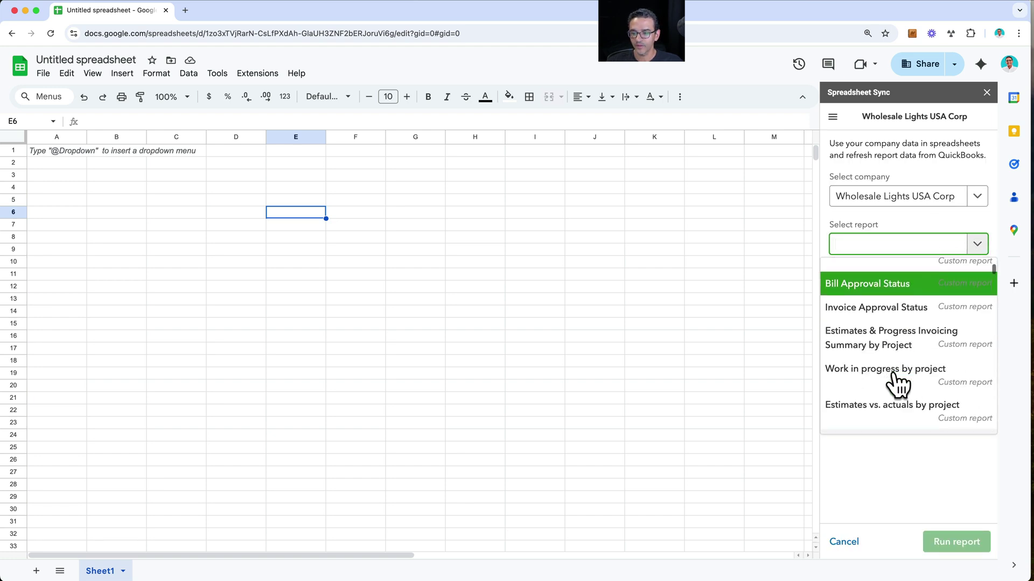
pyautogui.scroll(-5, 898, 380)
pyautogui.click(887, 325)
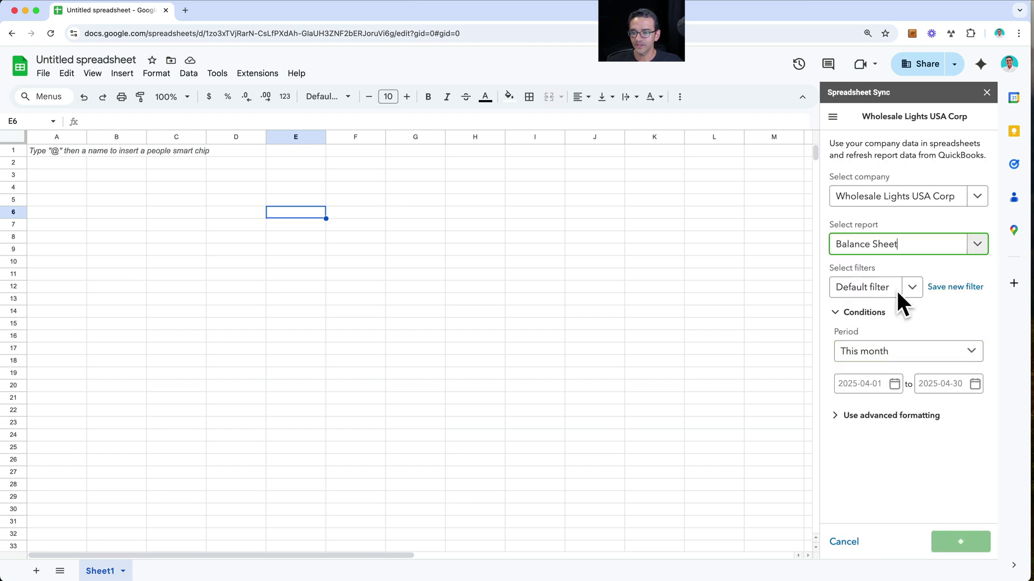
pyautogui.click(977, 245)
pyautogui.click(890, 367)
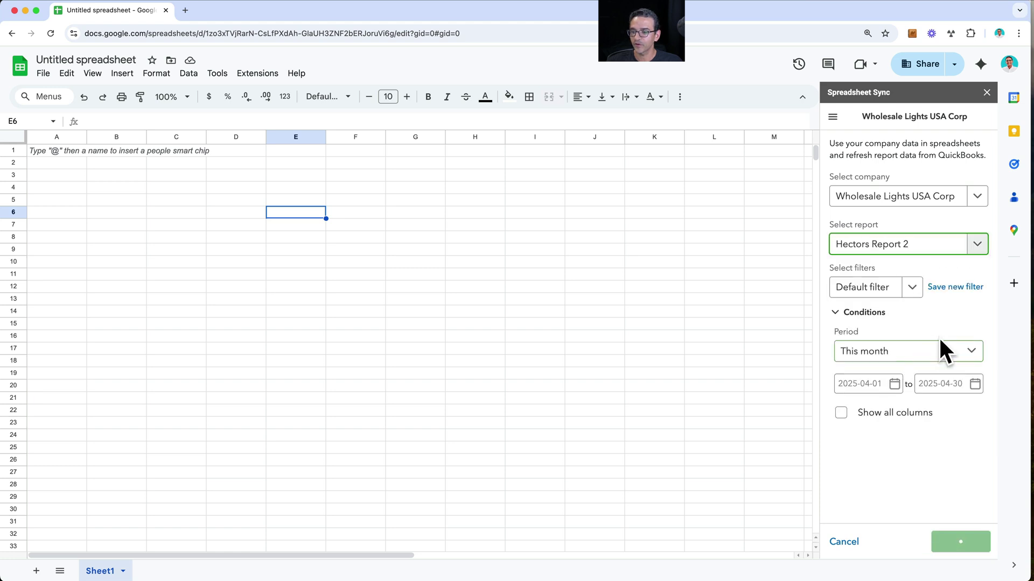
pyautogui.click(962, 356)
pyautogui.click(887, 392)
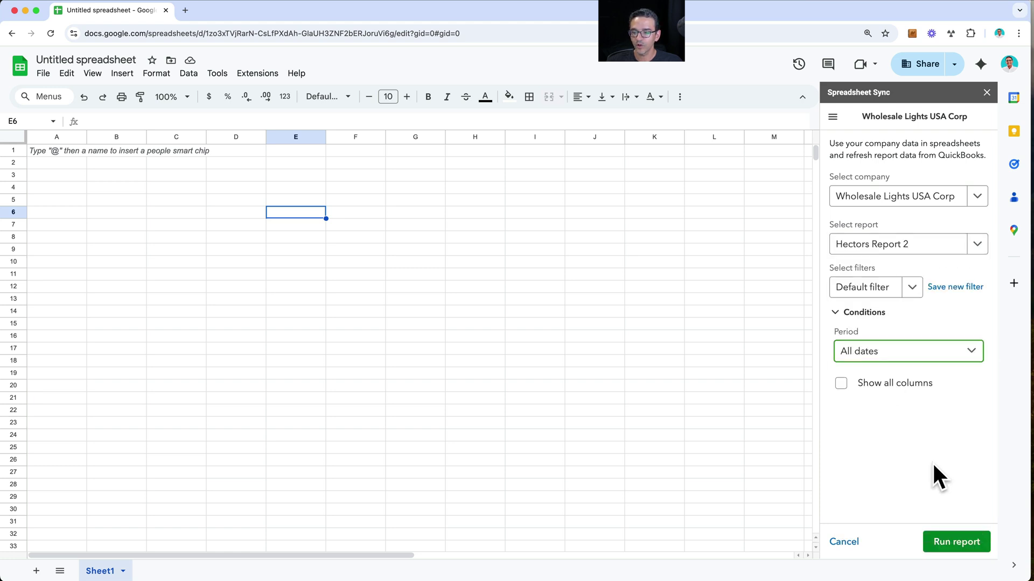
pyautogui.click(958, 542)
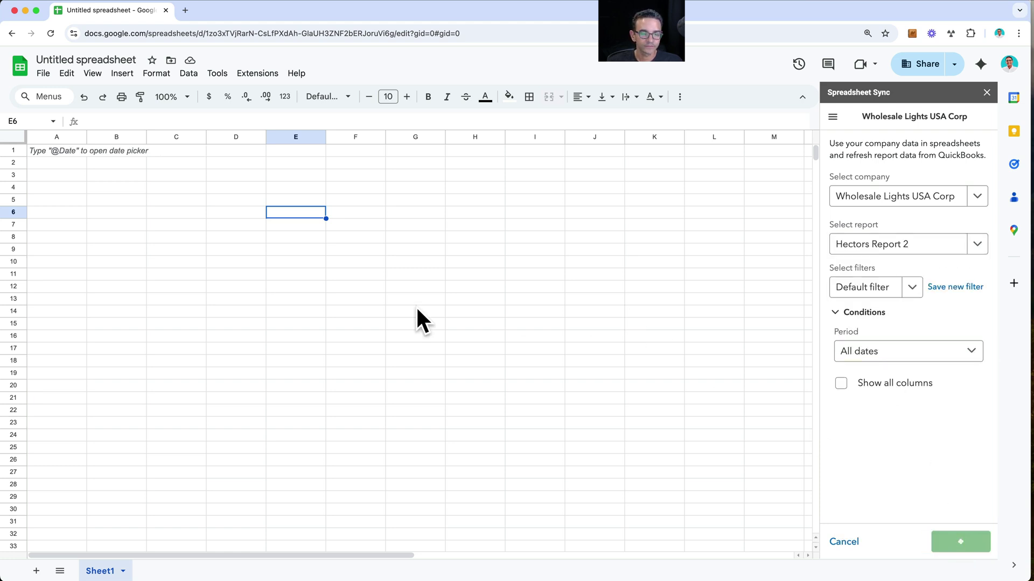